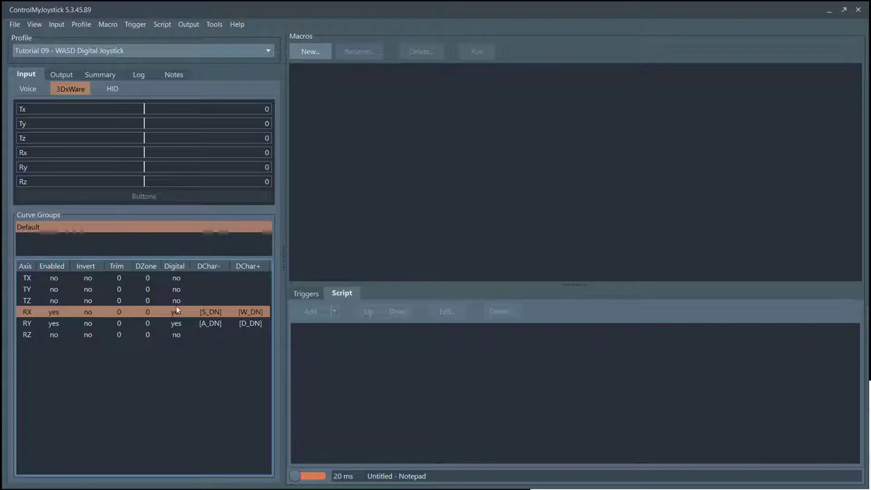
Read the notes of the Tutorial 09 - WASD Digital Joystick profile and return to the 3DxWare input settings
click(390, 162)
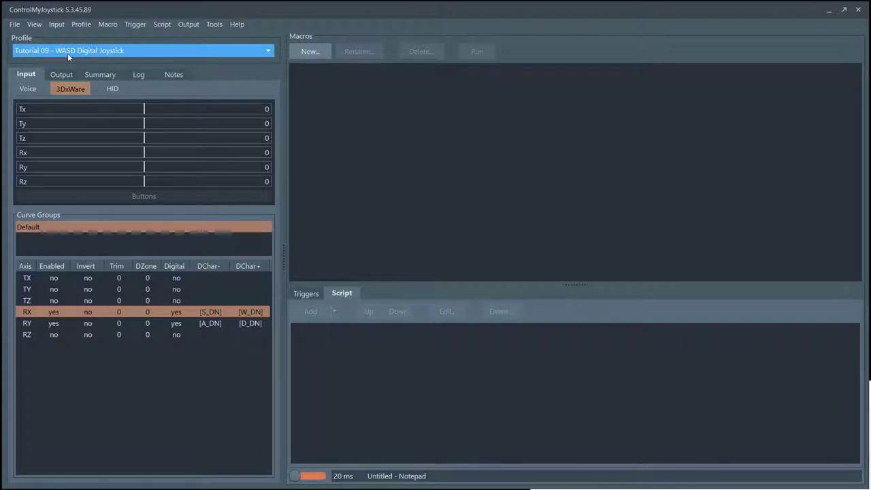
click(174, 76)
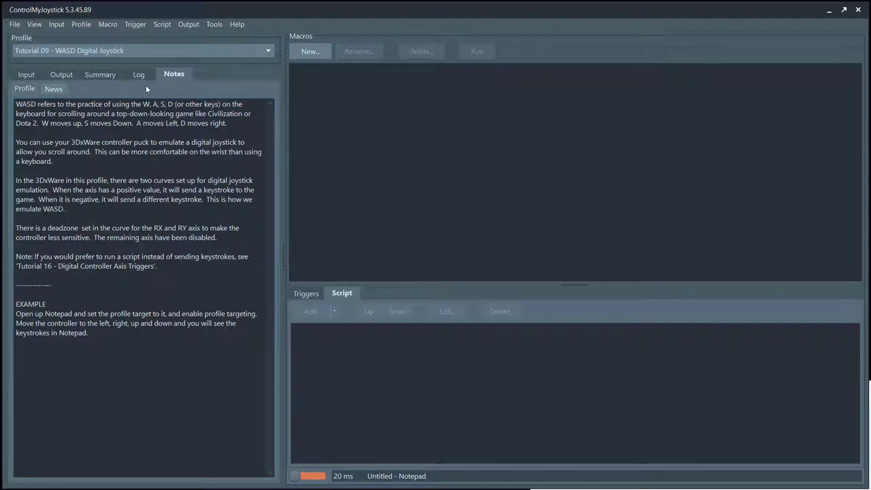
click(31, 74)
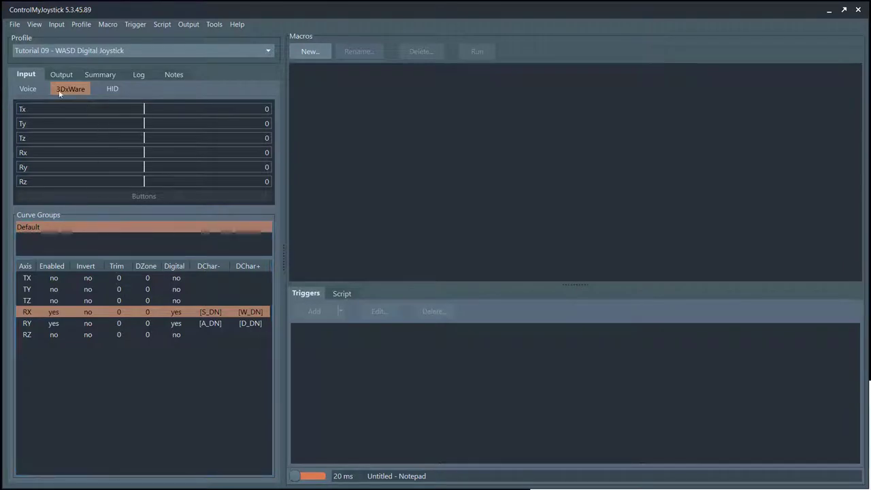
click(28, 88)
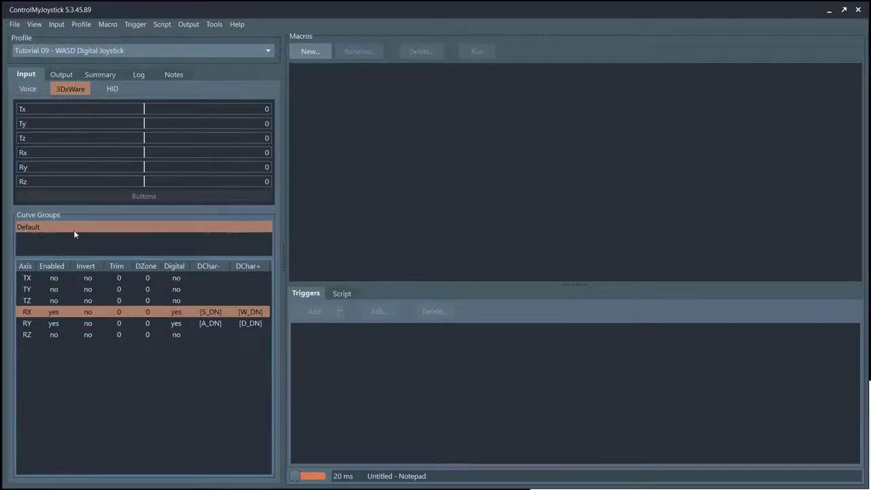
click(66, 90)
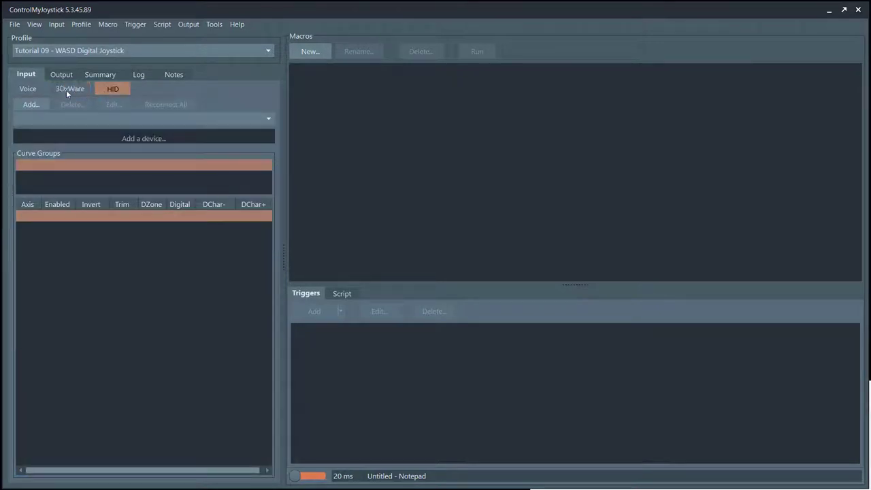
click(66, 90)
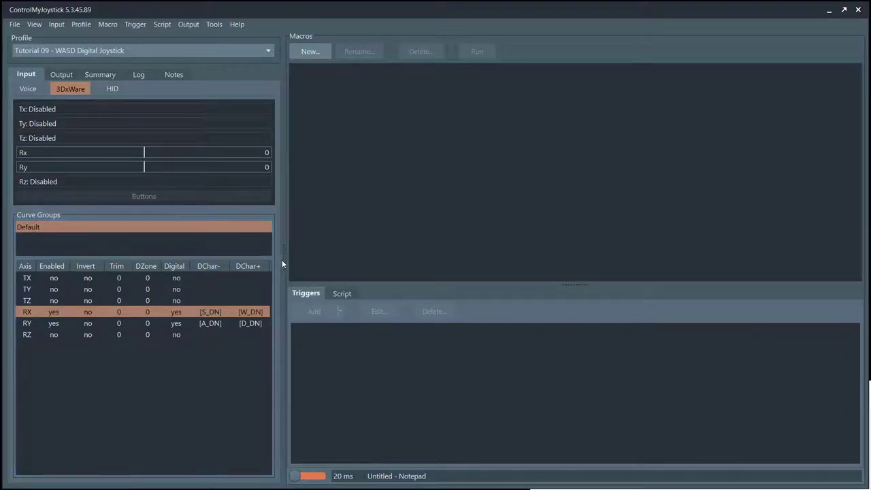
Widen the input pane slightly and open the curve editor for the RY axis
drag(283, 264, 289, 264)
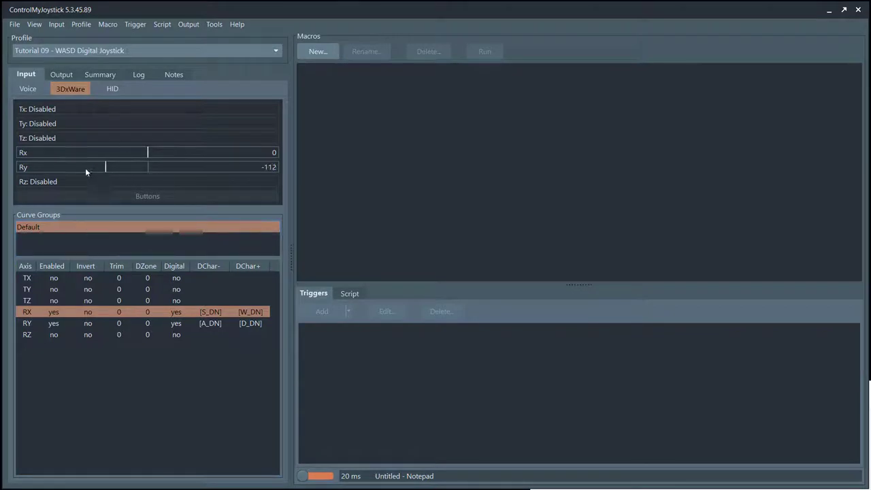
click(205, 326)
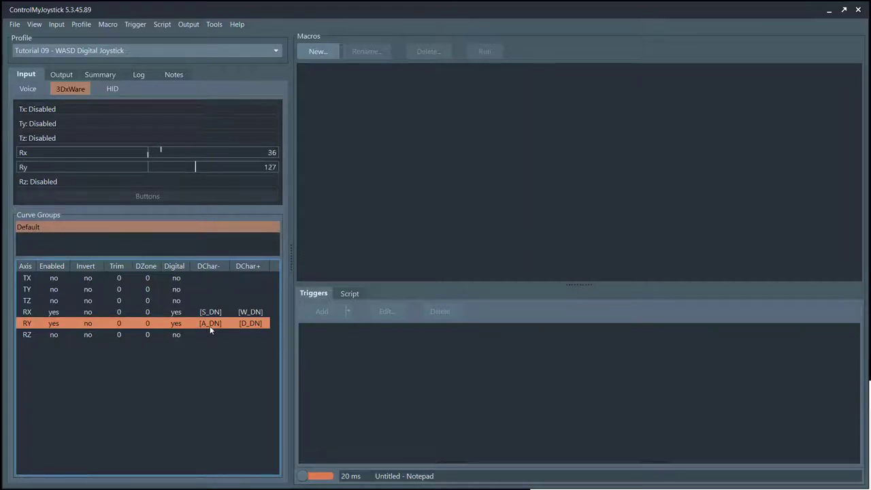
double_click(245, 324)
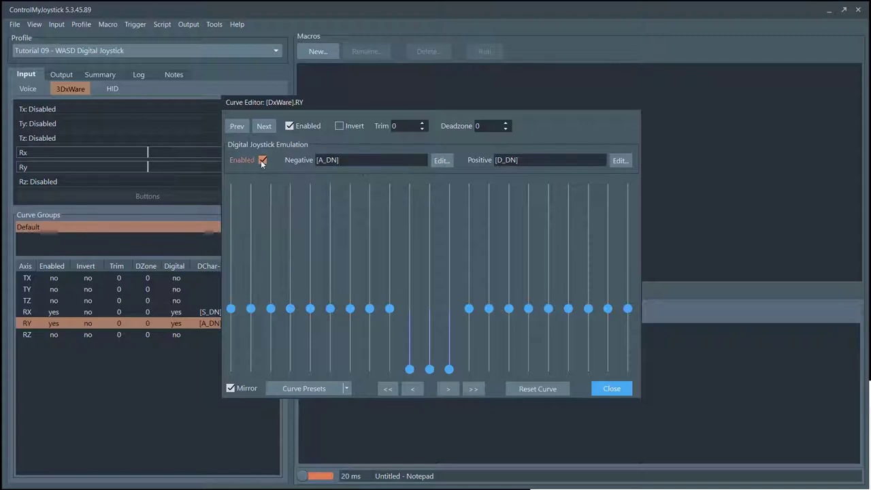
Examine the negative and positive keystroke entries of the RY axis's digital joystick emulation
click(346, 157)
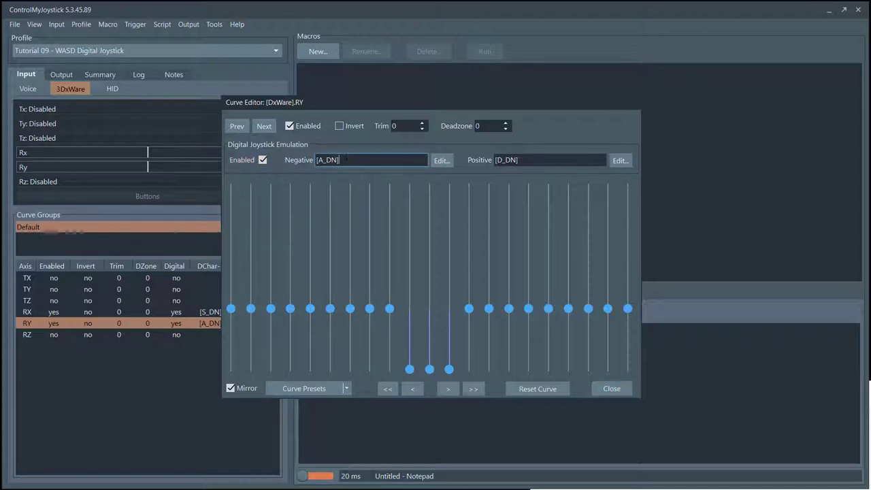
drag(326, 161, 316, 161)
key(End)
drag(316, 160, 340, 160)
click(340, 160)
click(520, 160)
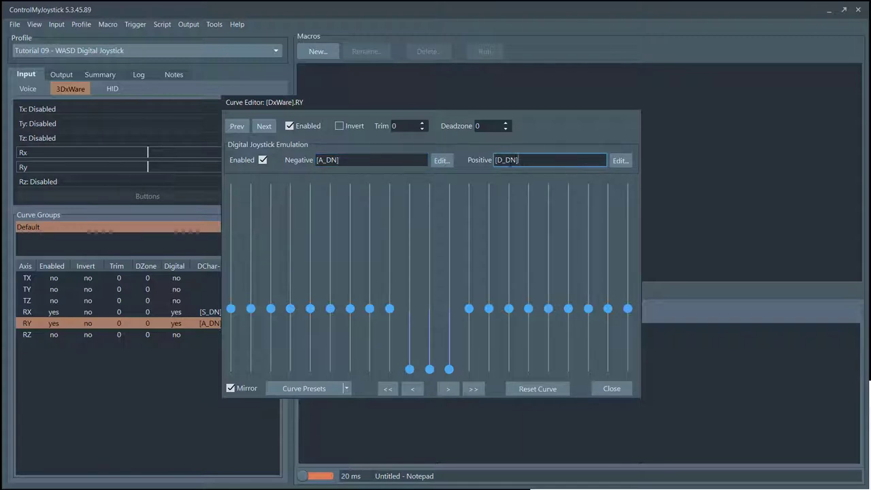
Append [A_UP] after [A_DN] in the RY axis's negative keystroke entry
drag(427, 163, 316, 162)
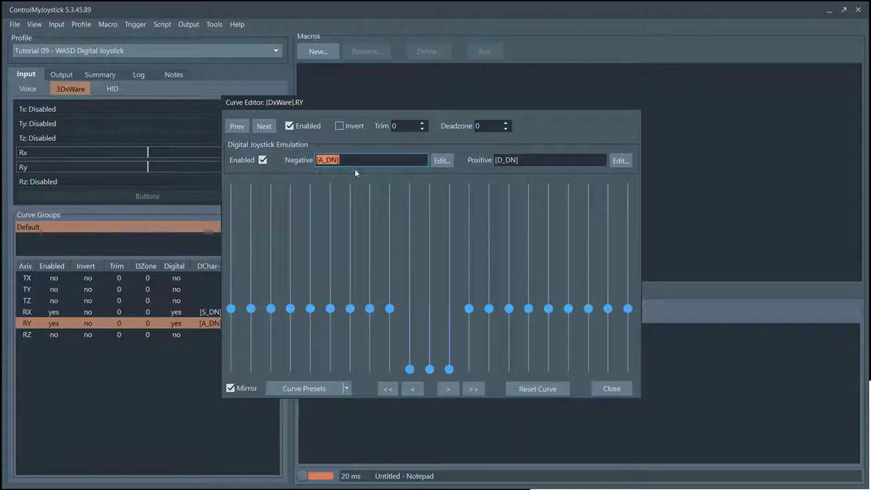
key(ctrl+c)
key(End)
key(ctrl+v)
key(BackSpace)
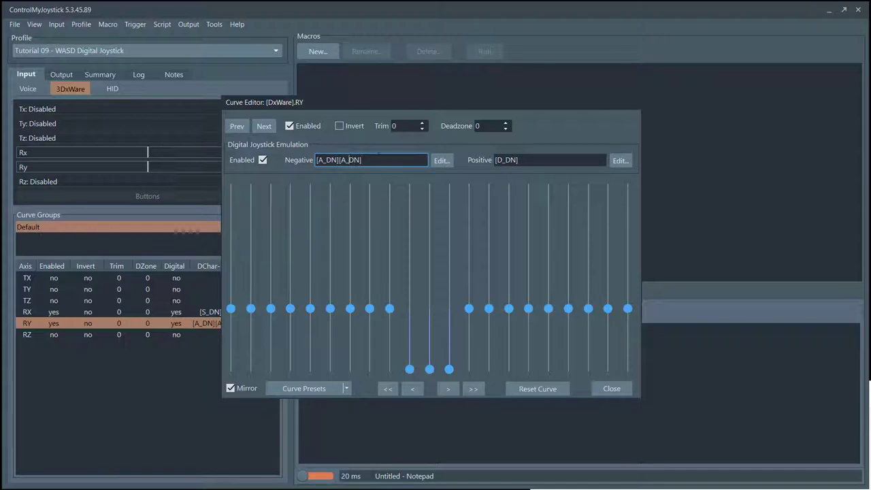
key(BackSpace)
key(BackSpace)
text(UP])
Remove the appended [A_UP] from the RY axis's negative keystroke entry
key(shift+Left)
key(shift+Left)
key(shift+Left)
key(shift+Left)
key(shift+Left)
key(shift+Left)
key(BackSpace)
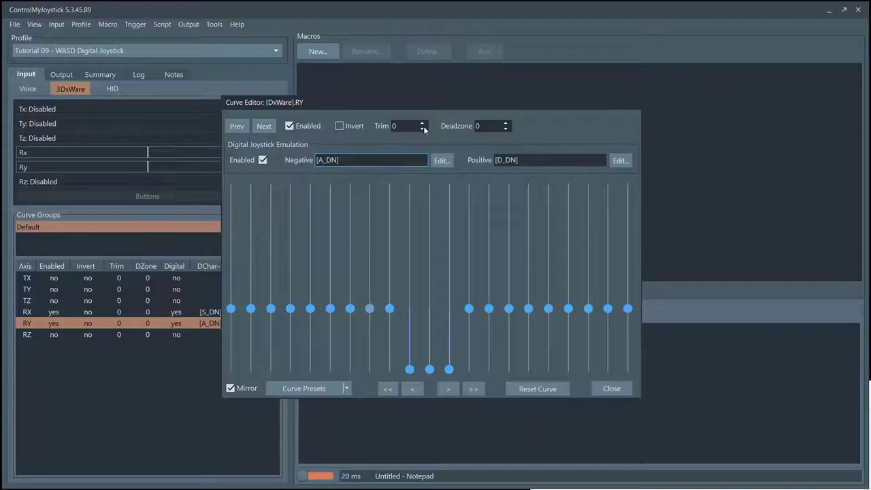
Check the Notepad window intended as the profile's target and close the RY curve editor
drag(491, 101, 361, 80)
key(Tab)
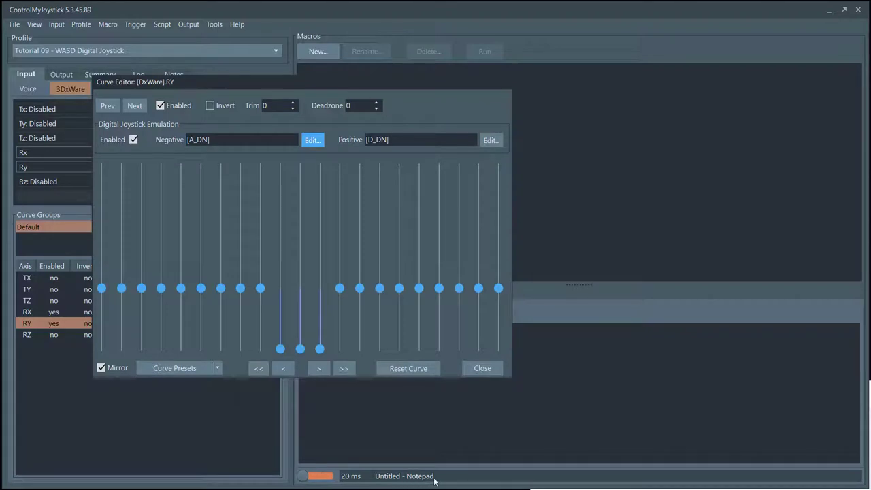
key(alt+Tab)
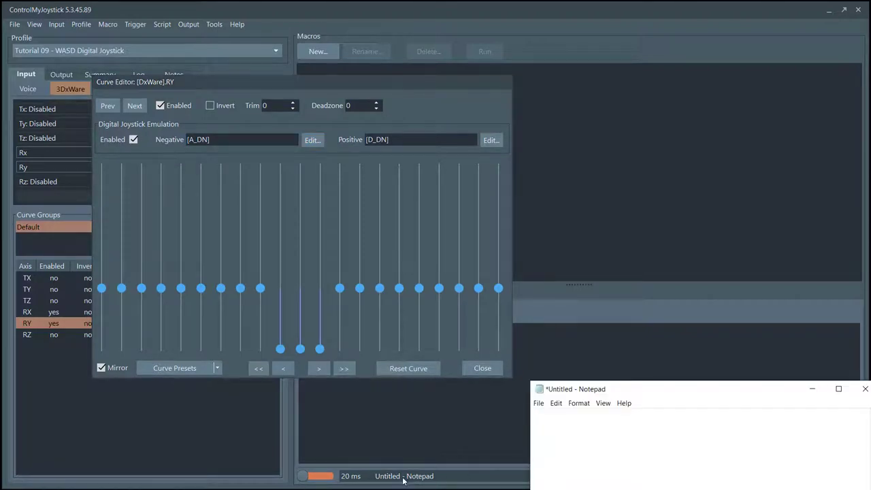
key(alt+Tab)
click(482, 369)
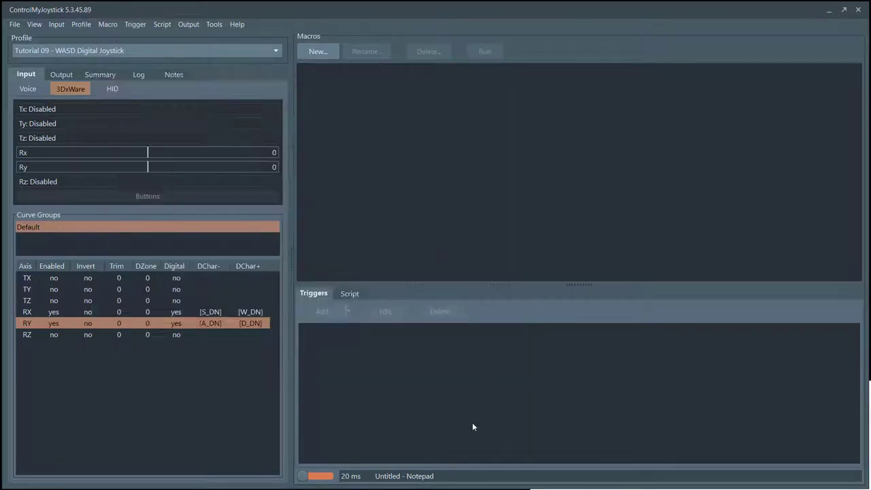
Set the profile target to *Untitled - Notepad and enable profile targeting
click(454, 476)
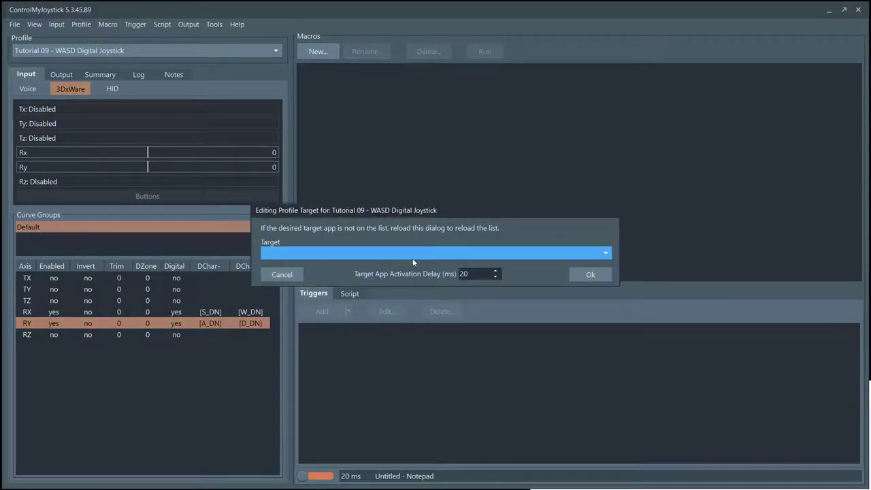
click(412, 258)
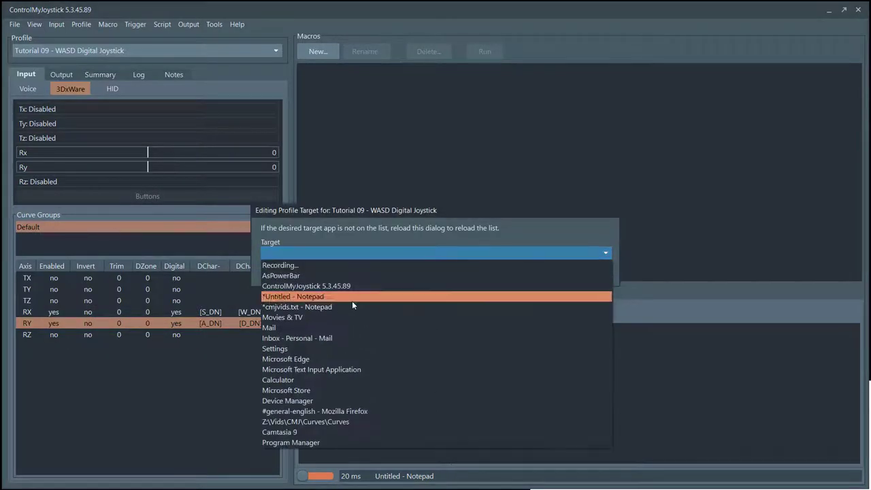
click(279, 296)
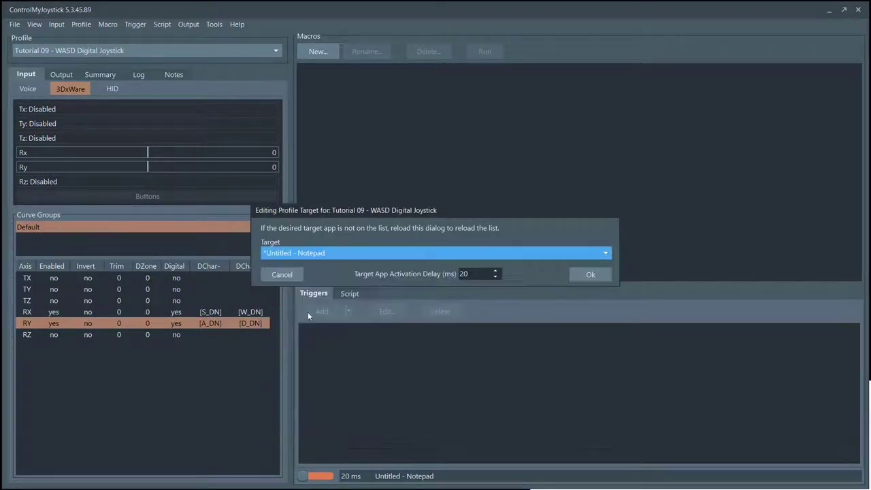
click(587, 275)
click(306, 476)
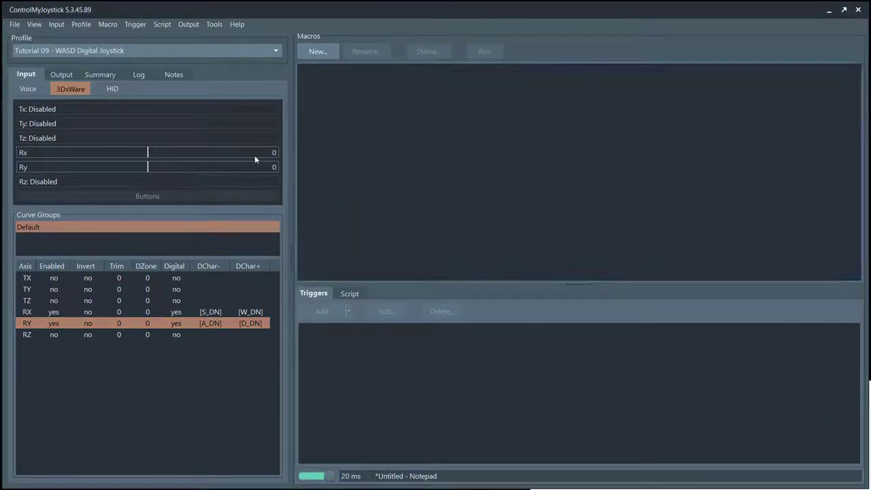
Reopen the RY curve editor and test the axis's negative direction by sending repeated "a" keystrokes to Notepad
double_click(127, 325)
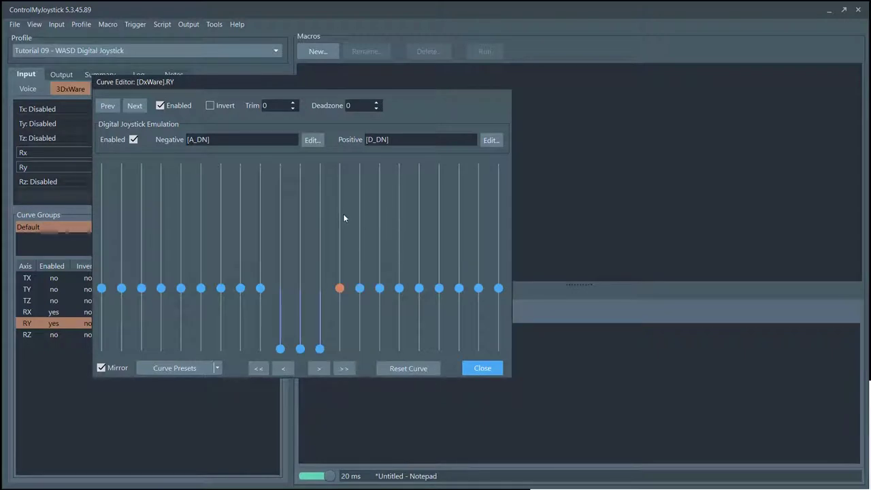
key(alt+Tab)
text(aaaaaaaaaaaaa)
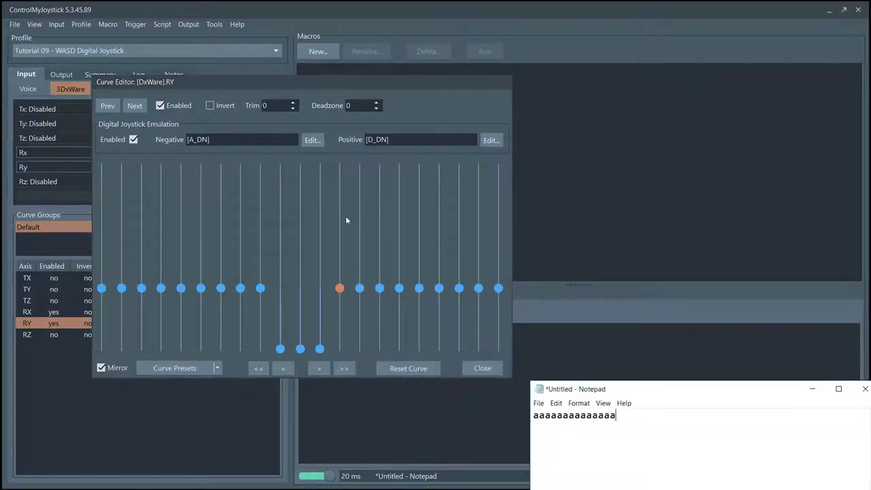
text(aaaaaaaaaaaaaaaaaaaaaaaa)
click(194, 141)
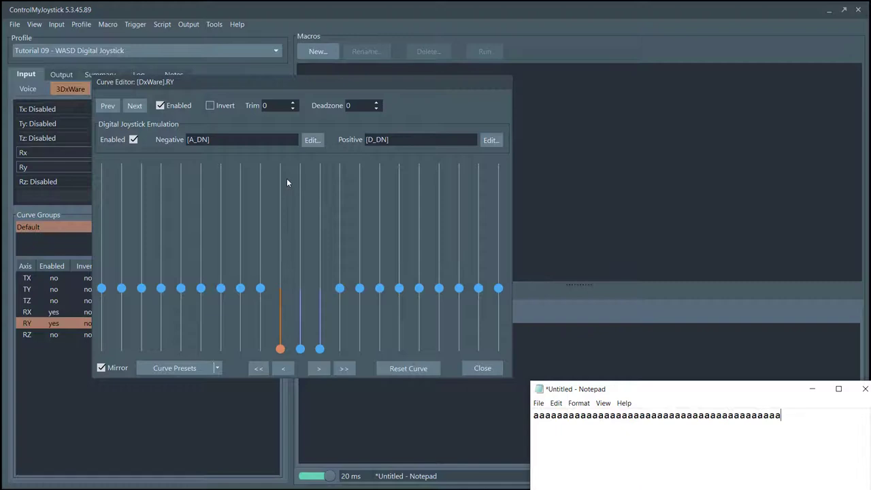
text(aaaaaaaaaaaaaaaaaaaaaaaaaaaaaaaaaaaaaaaaaaaaaaaaaaaaaaaaaaaaaaaaaaaaaaaaaaaaaaaaaaaaaaaaaaaaaaaaaaaaaaaaaaaaaa)
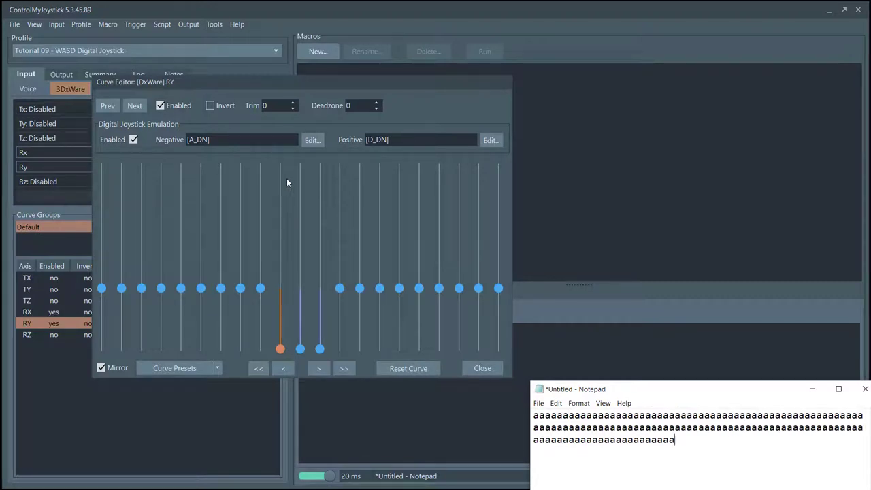
Move the curve editor clear of the Rx and Ry readouts and keep sending "a" keystrokes to Notepad
drag(316, 83, 480, 77)
key(alt+Tab)
text(aaaaaaaaaaaaaaaaaaaaaaaaaaaaaaaaaaaaaaaaaaaaaaaaaaaaaaaaaaaaaaaaaaaaaaaaaaaaaaaaaaa)
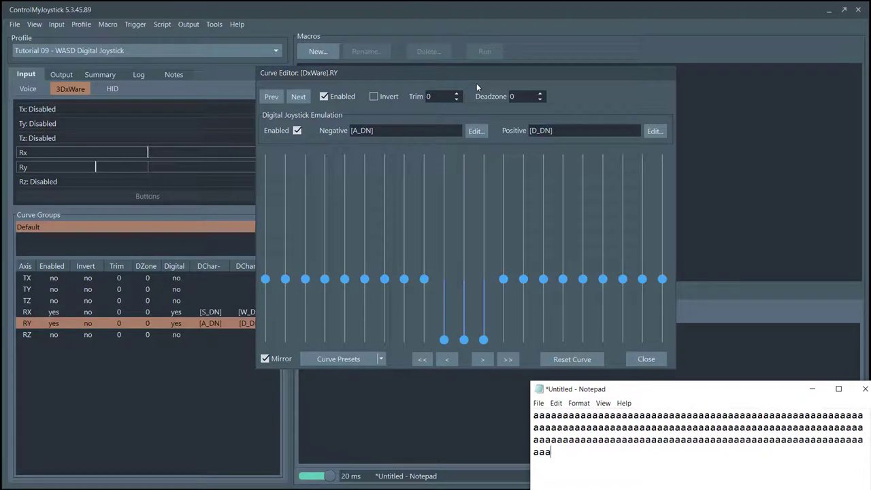
text(aaaaaaaaaaaaaaaaaaaaaaaaaaaaaaaaaaaaaaaaaaaaaaaaaaaaaaaaa)
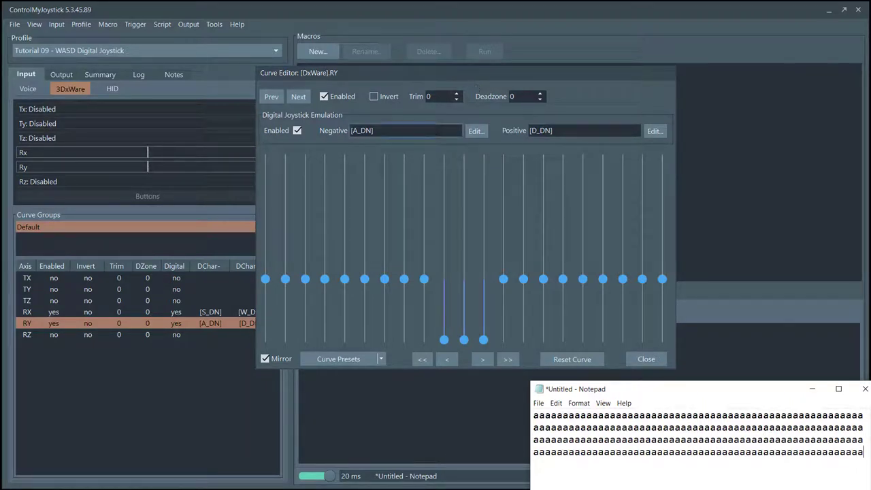
Test the positive RY direction with repeated "d" keystrokes in Notepad, plus mixed w, a, s and d keystrokes from both axes
text(dddddddddddddddddddddddddd)
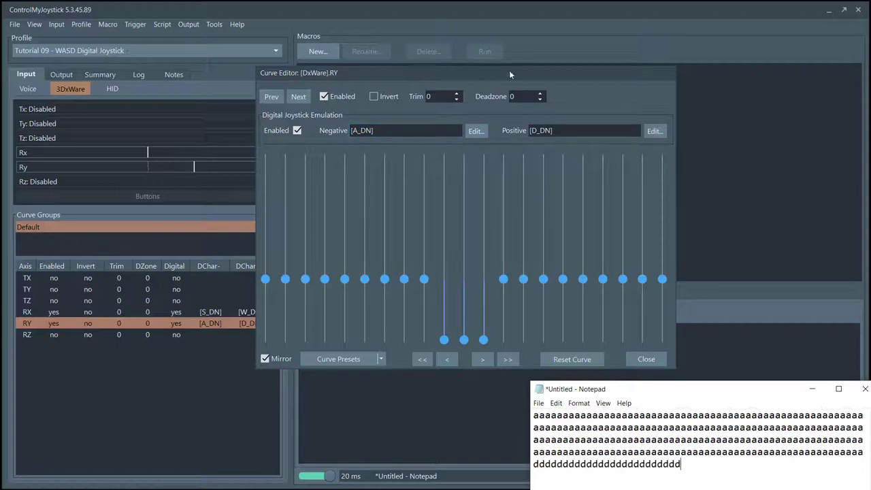
text(dddddddddddddddddddddddddddddddddddddddda)
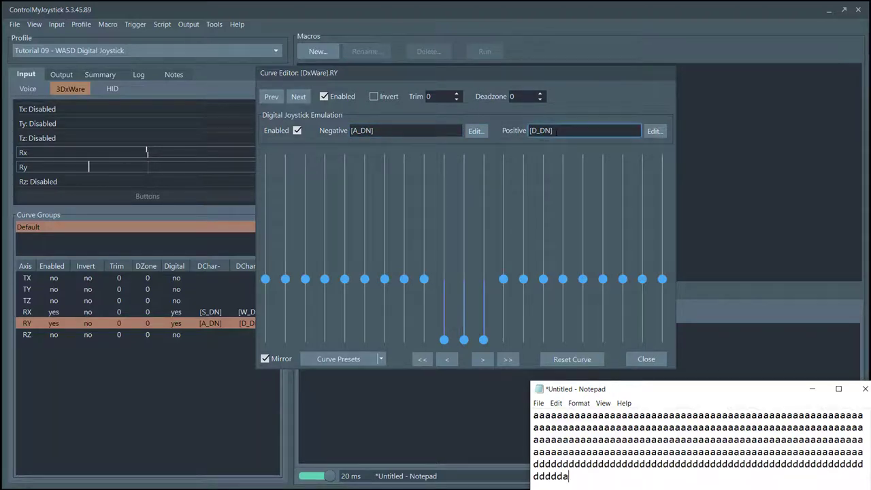
text(aaaaaaaaaaaaasdddas)
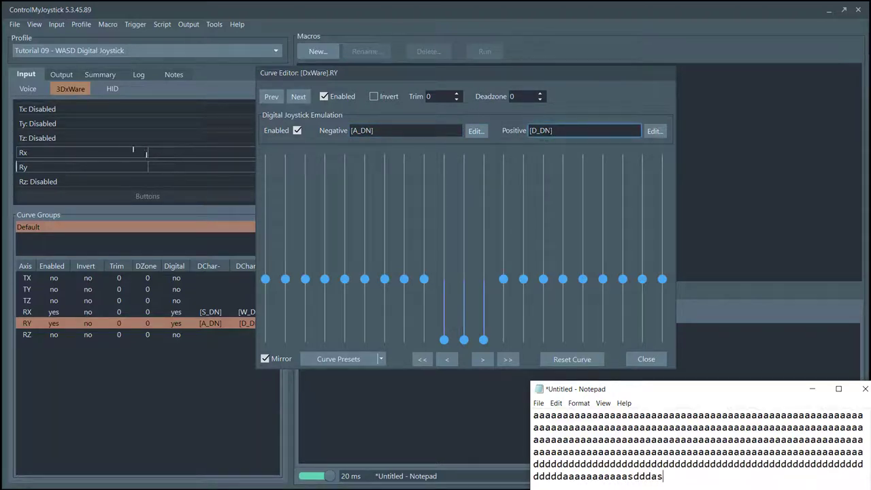
text(sdwwassdw)
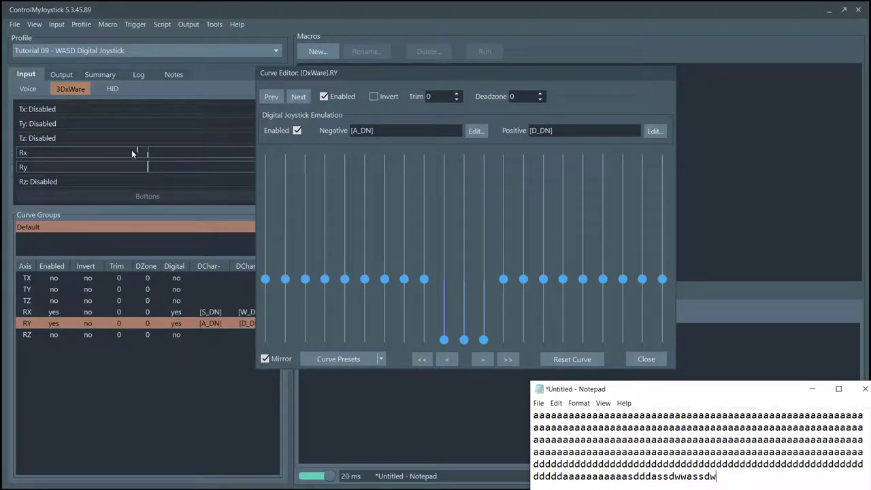
text(s)
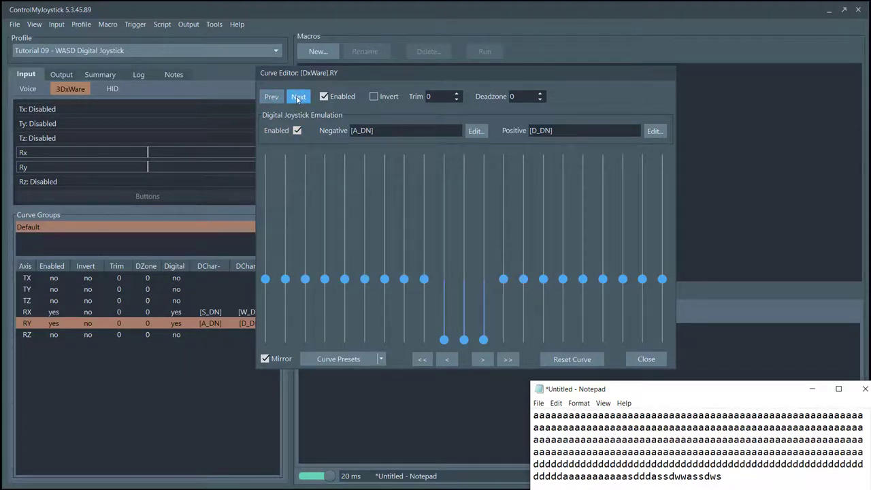
Switch the curve editor to the RX axis, check its emulation keys and send repeated "d" and "a" keystrokes to Notepad
click(272, 97)
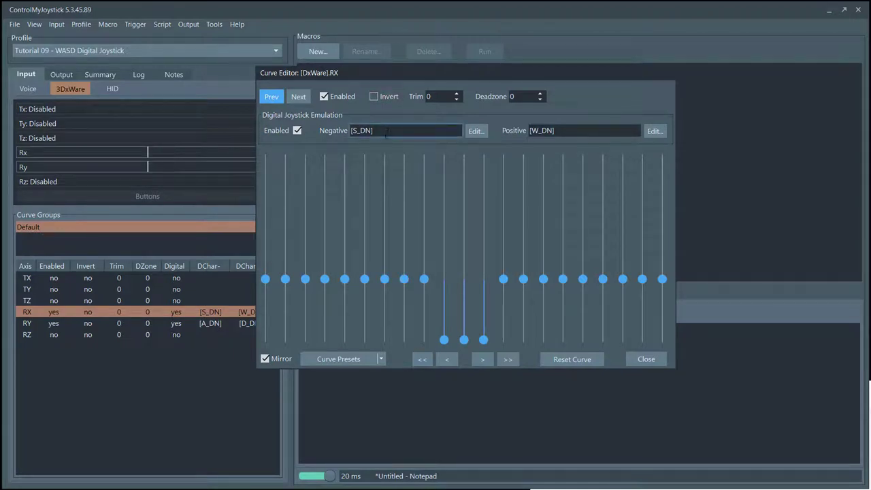
click(578, 131)
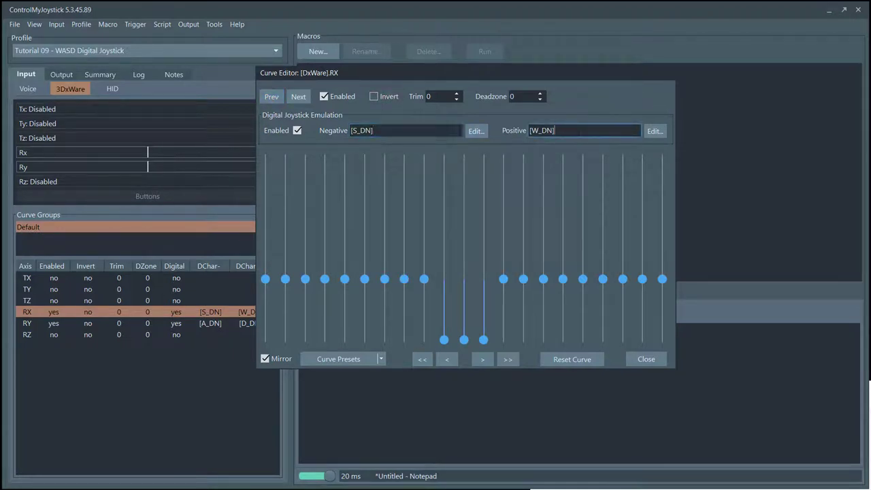
key(alt+Tab)
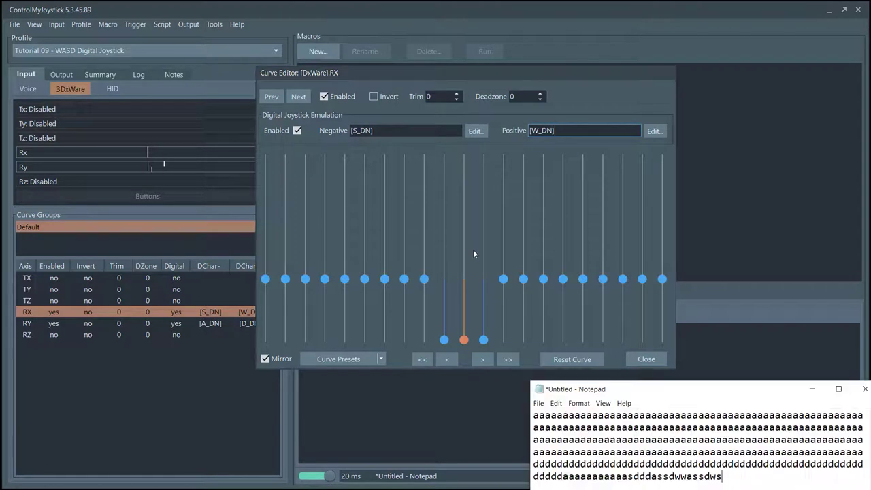
text(ddddddddddddddddaaaaaaaaaaaaawa)
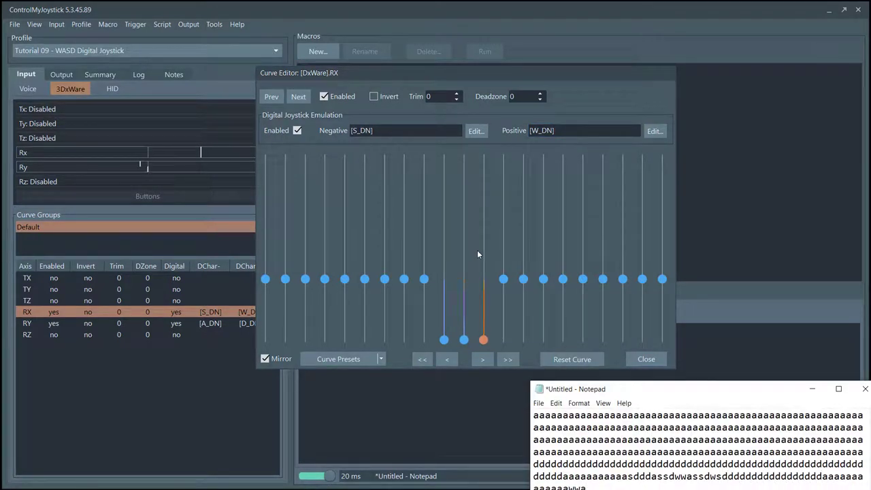
text(aaaaaaaaaaaaaaa)
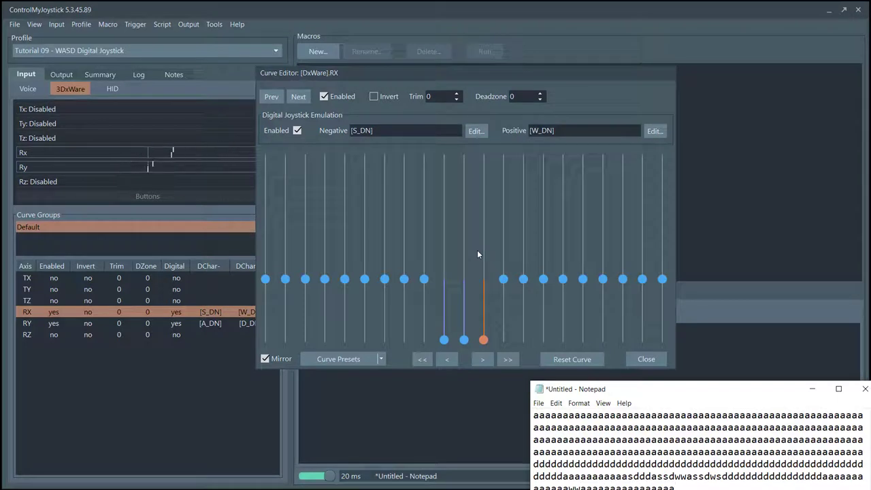
Test both RX directions by sending alternating runs of "w" and "s" keystrokes to Notepad
text(awwwwwwwwwwwwwwwwwwwwwwwwwss)
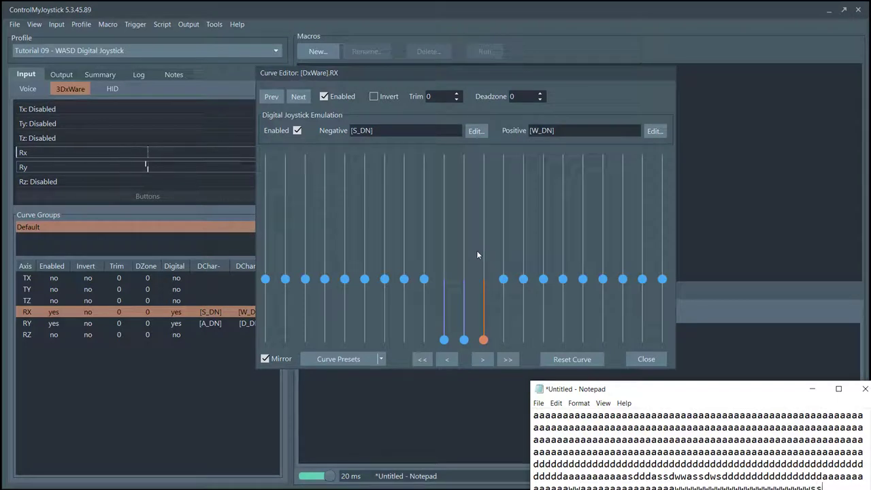
text(sssssssssssssssssssssssssssw)
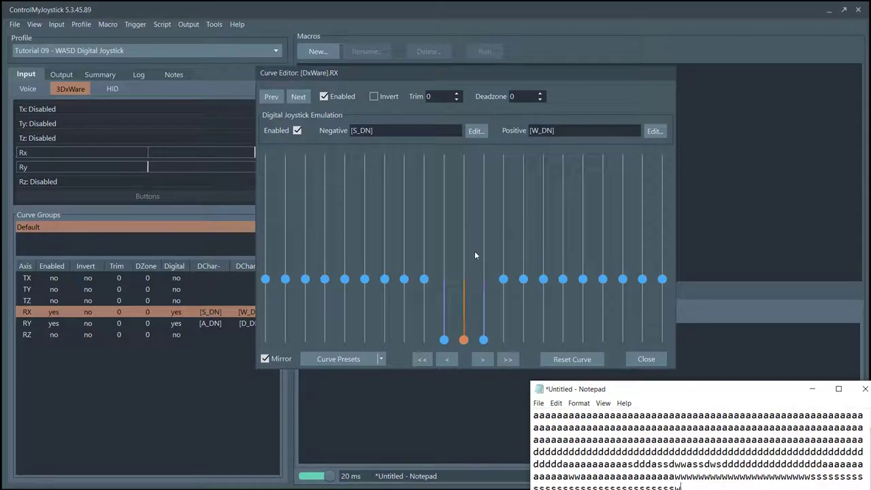
key(BackSpace)
text(swwwwwwwwwwwwwwwwwwwwwwwsssssssssss)
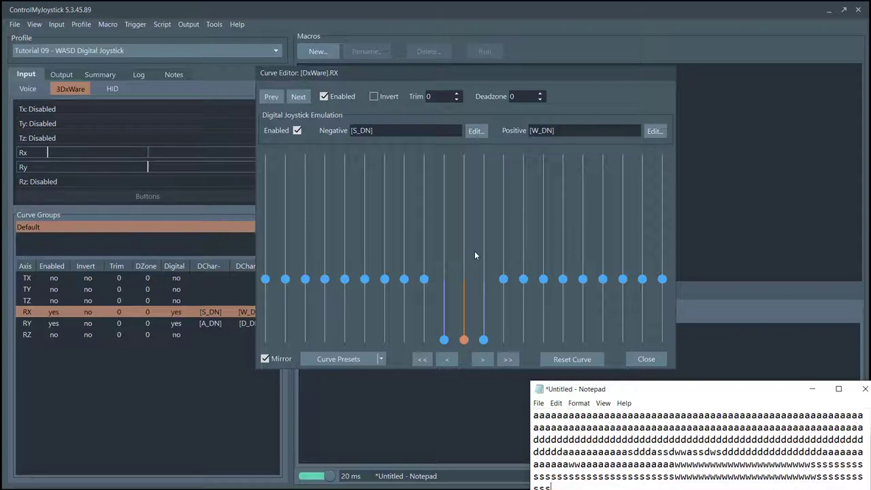
text(ssssssssssssswwwwwwwwwwwwwwwwww)
Move the Notepad window so all its text is visible and send further "s" and "w" keystrokes to it
drag(778, 388, 767, 367)
text(ssssssssss)
text(sssssssswwwwwwwwwwwwwwwwww)
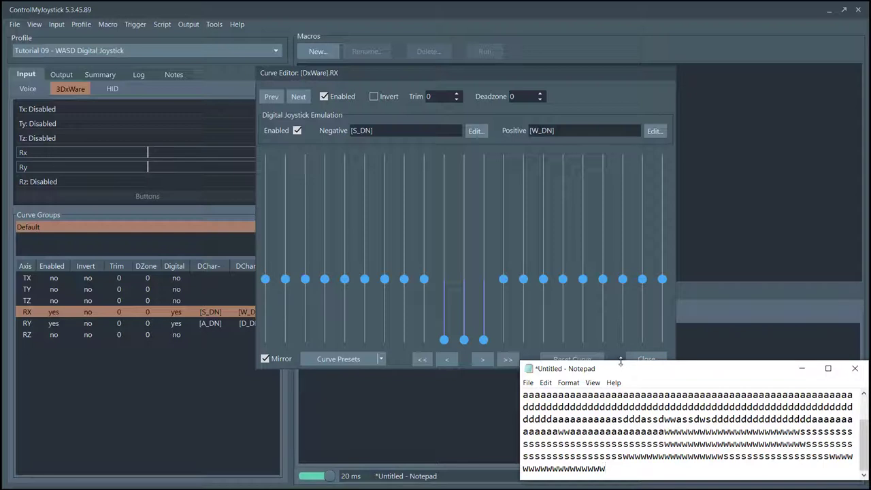
Move Notepad clear of the curve editor's controls and delete all of its text
drag(632, 371, 631, 381)
click(624, 430)
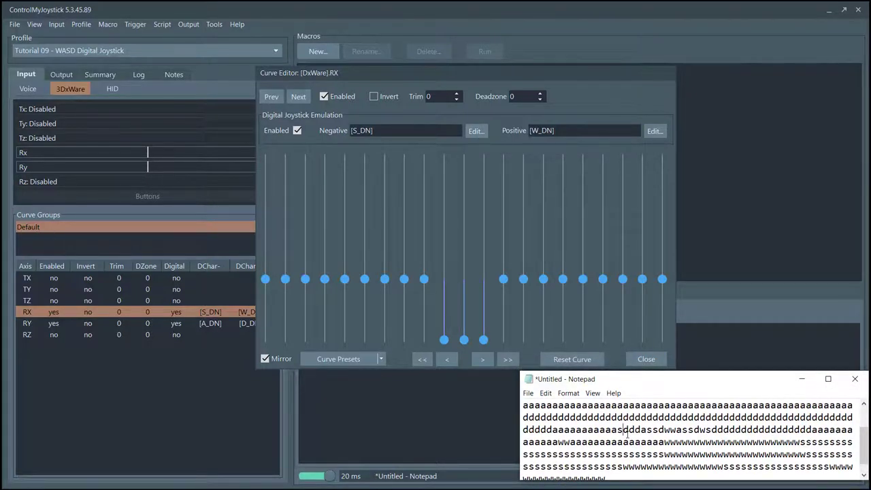
key(ctrl+a)
key(Delete)
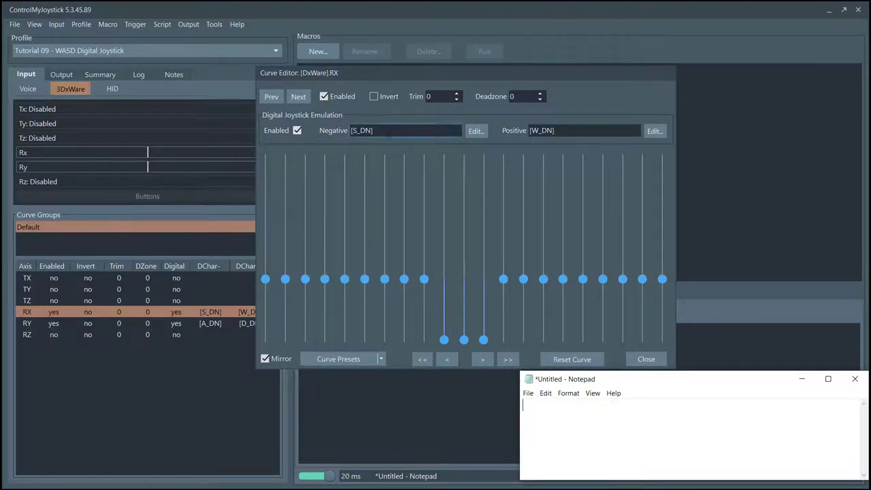
Open the keyboard text for RX's negative direction, move the dialog below the emulation fields and clear its existing command
click(381, 130)
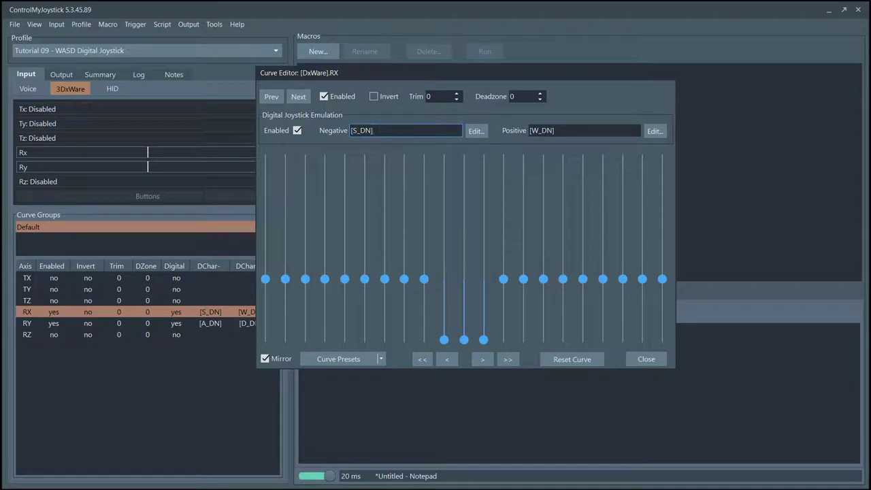
click(476, 131)
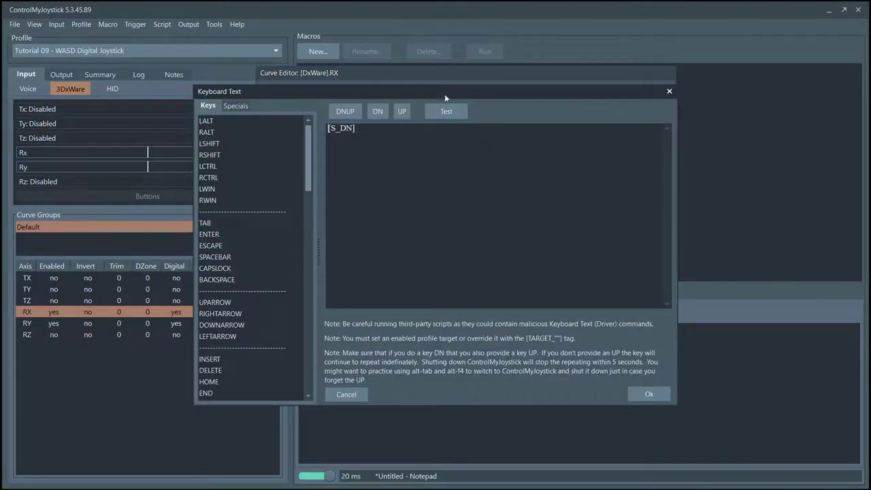
drag(445, 93, 468, 137)
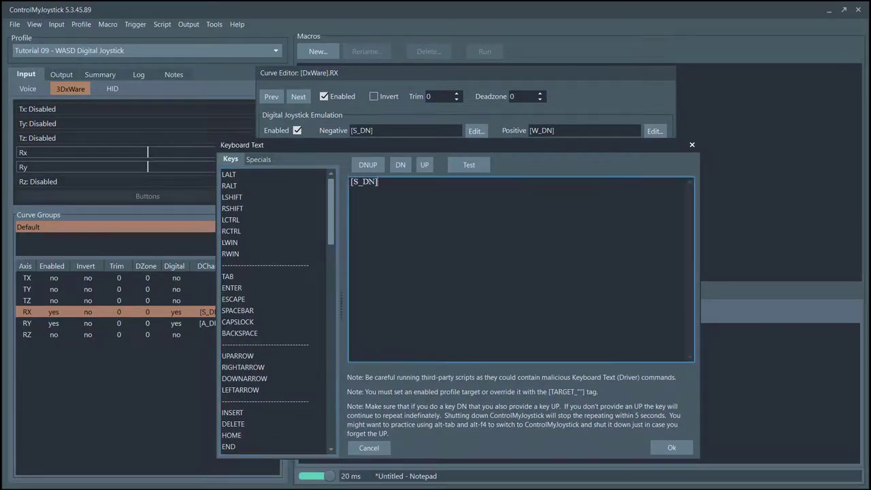
mouse_move(364, 182)
mouse_down()
mouse_move(372, 182)
mouse_move(350, 182)
mouse_up()
click(371, 181)
key(Delete)
Insert the key-down command [S_DN] from the list of keys and apply it to RX's negative direction
drag(330, 224, 330, 316)
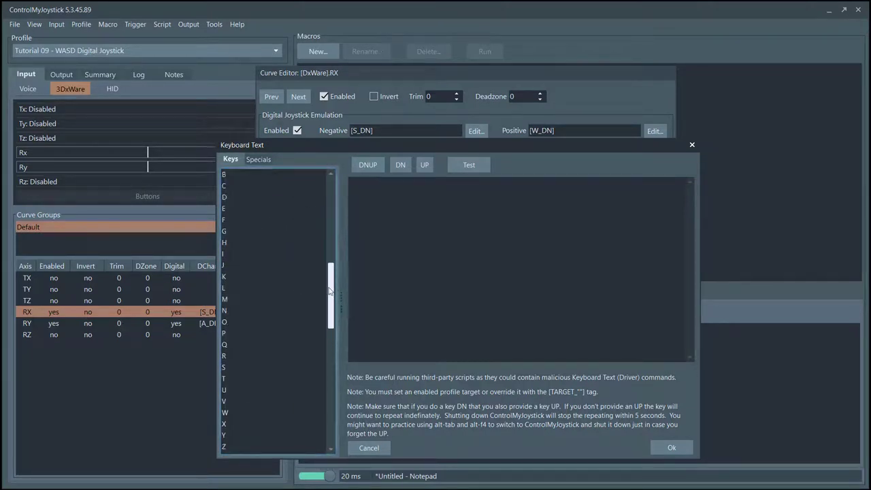
scroll(304, 303, down, 2)
click(232, 278)
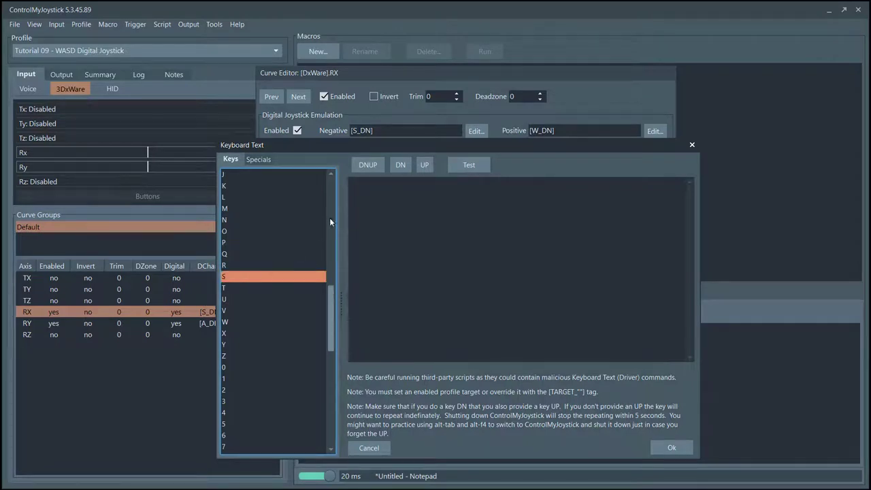
click(401, 166)
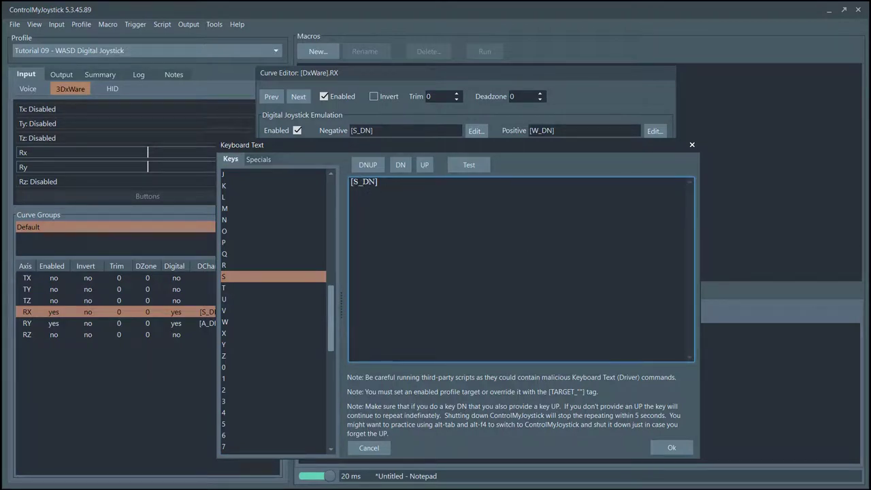
click(672, 448)
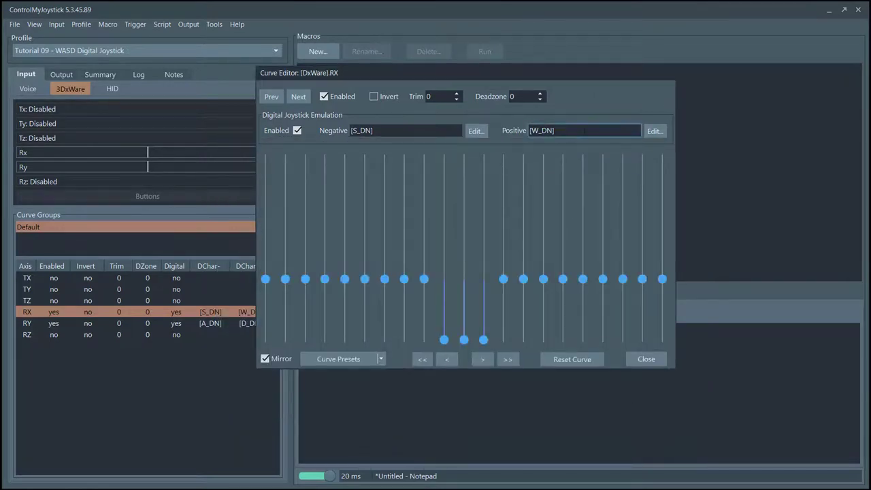
click(385, 130)
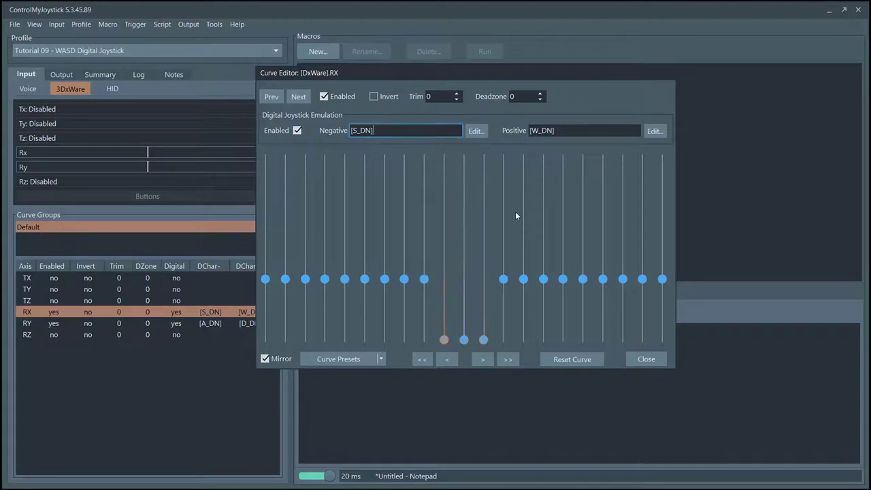
Close the curve editor and test both axes with mixed w, a, s and d keystrokes in Notepad
click(643, 361)
key(alt+Tab)
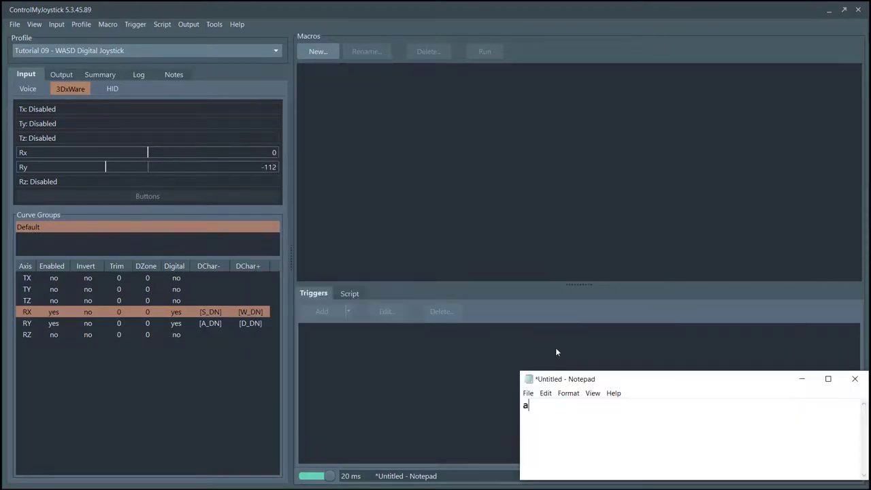
text(aaaaaaaaaaadwwwwww)
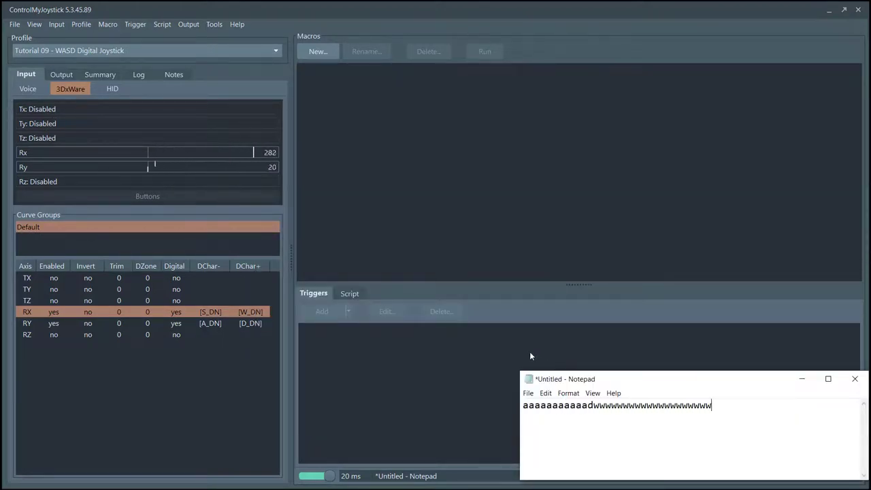
text(wwwwwwsaad)
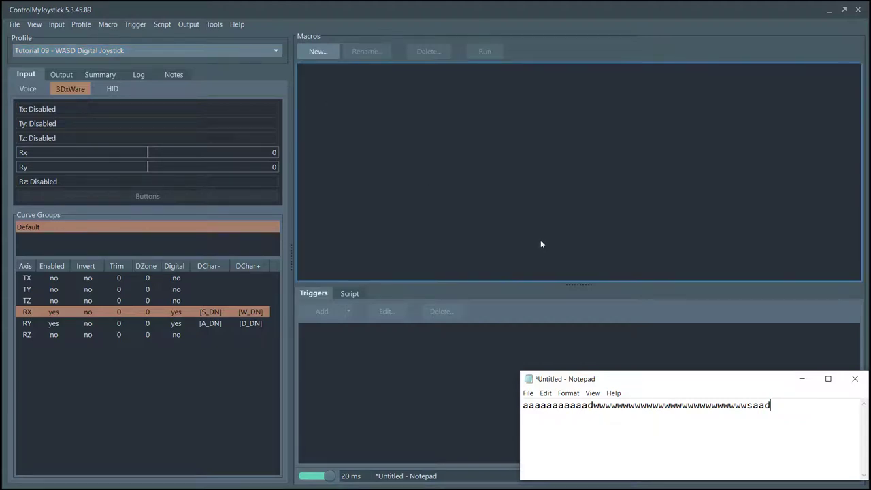
Disable profile targeting and load the Tutorial 16 - Digital Controller Axis Triggers profile
click(384, 472)
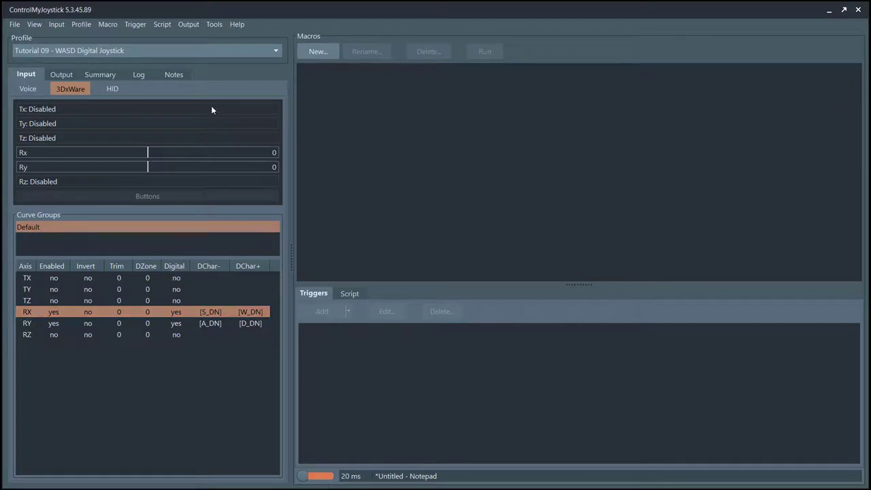
click(269, 51)
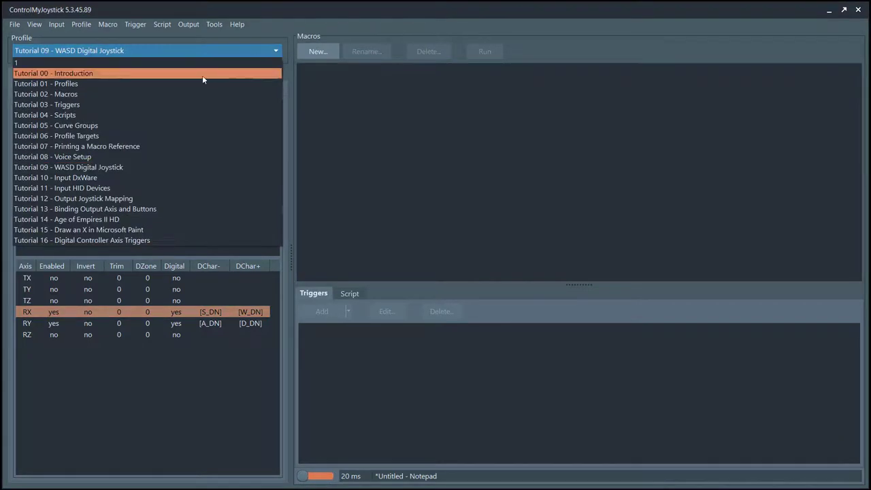
click(113, 241)
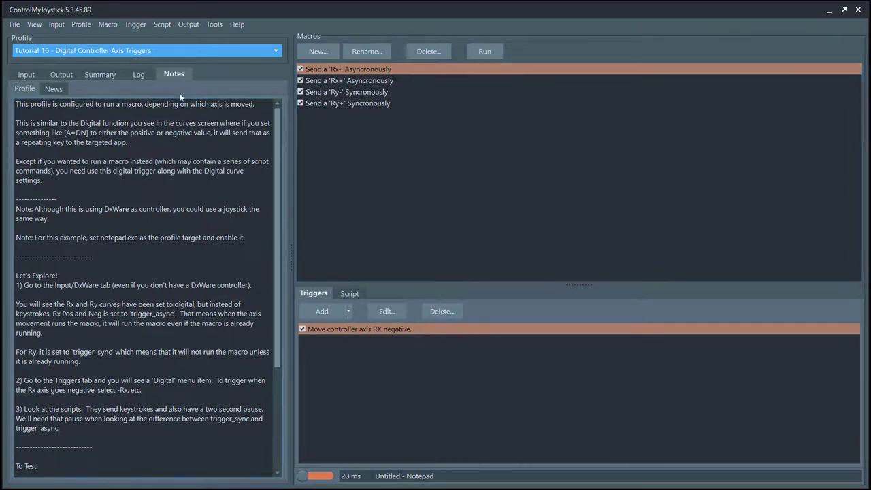
Review the profile's joystick and mouse output pages
click(62, 75)
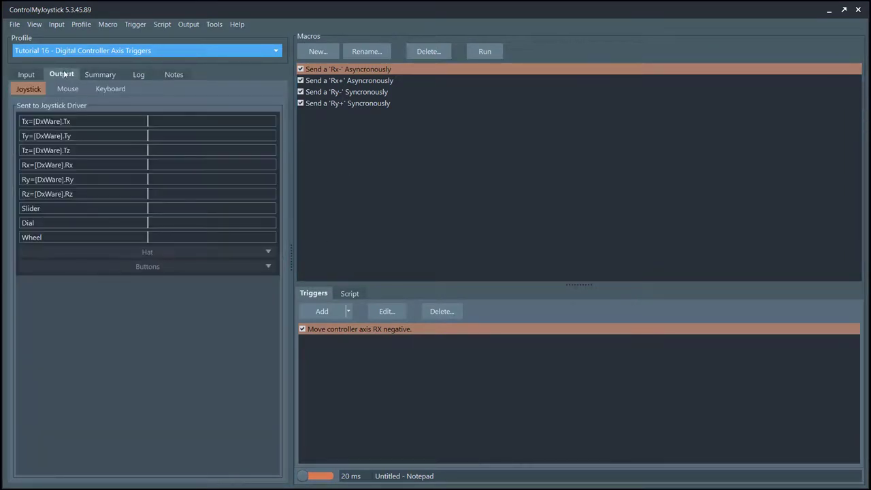
click(69, 89)
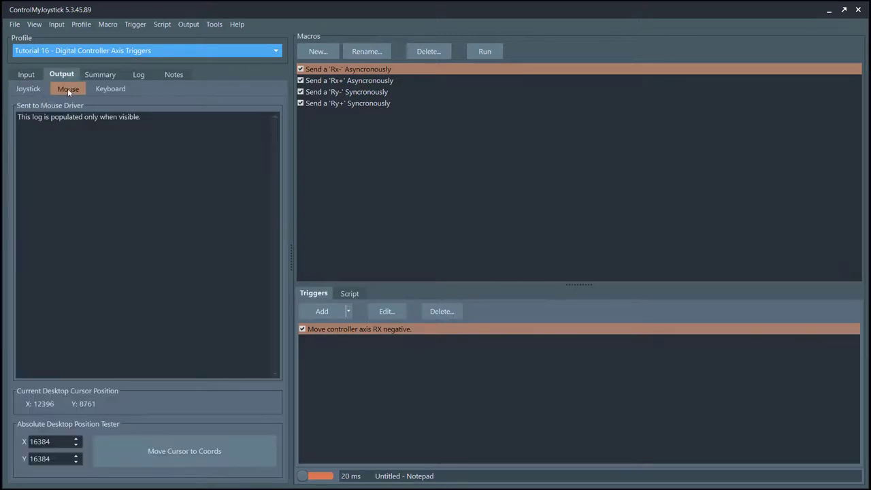
click(37, 88)
Show the 3DxWare input axes and widen the input pane and the DChar- column so the trigger names are readable
click(26, 75)
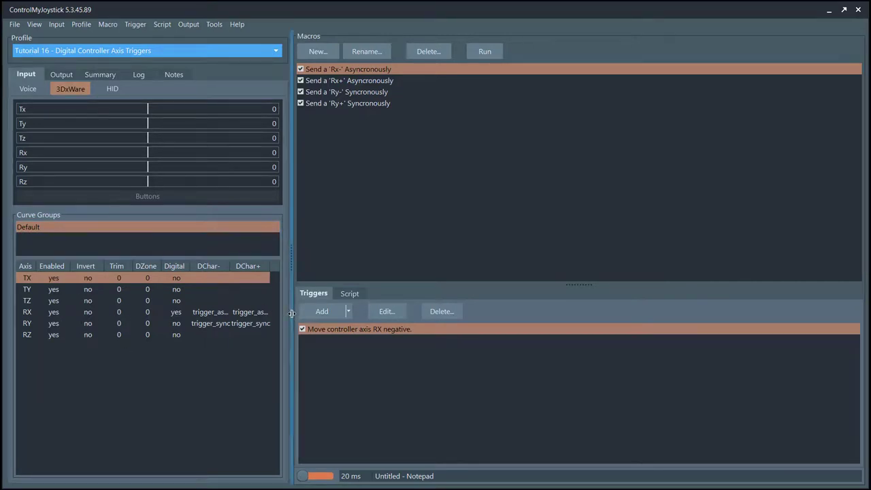
drag(288, 313, 325, 312)
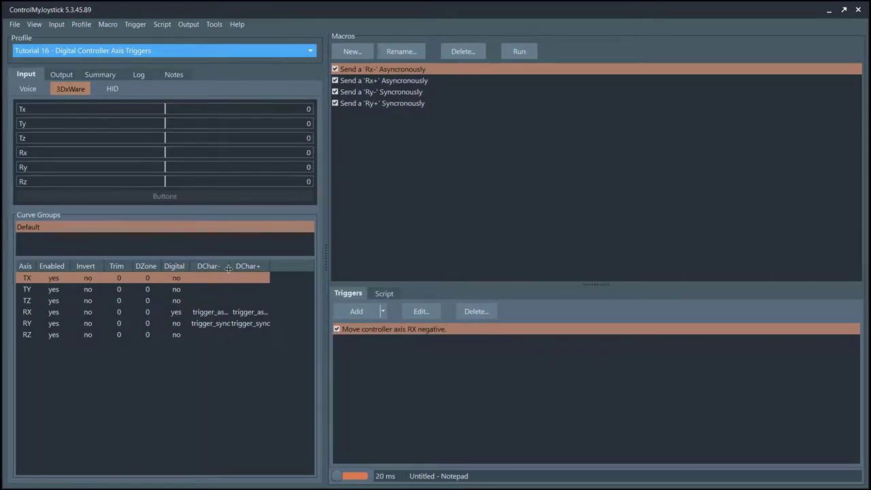
drag(231, 267, 241, 269)
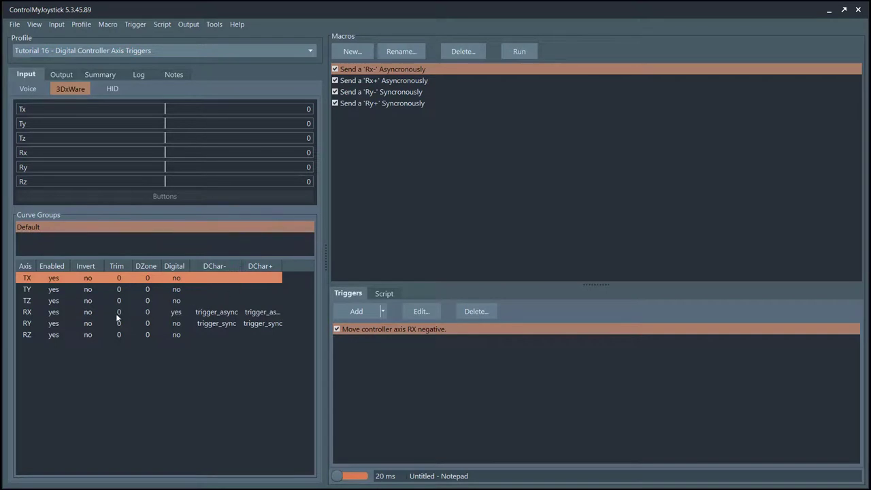
Open the RX curve and examine the trigger_async values in its negative and positive emulation fields
click(55, 313)
double_click(54, 313)
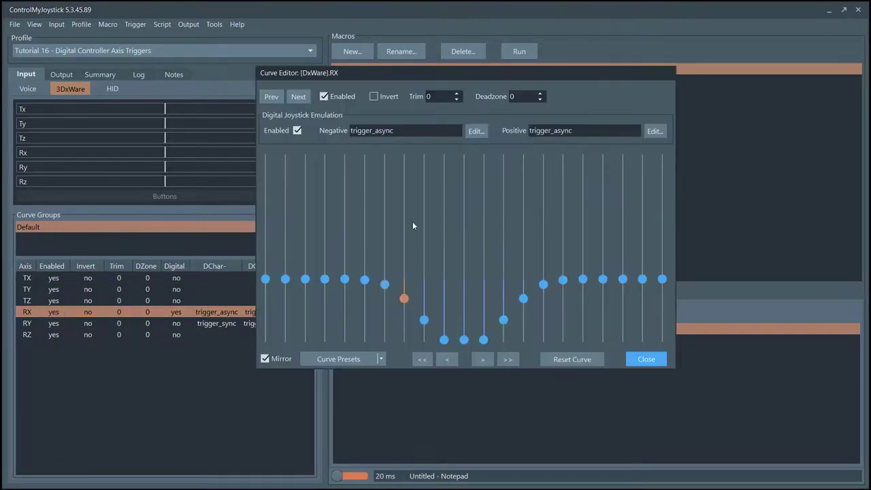
double_click(404, 132)
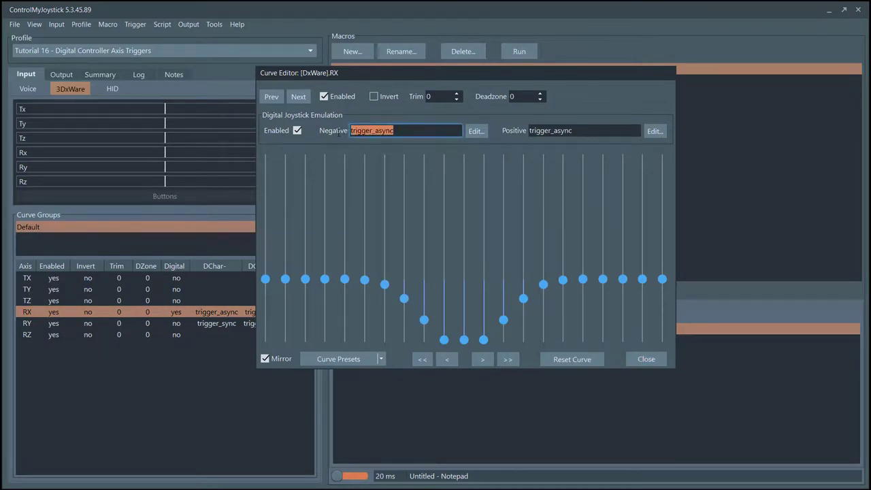
double_click(575, 132)
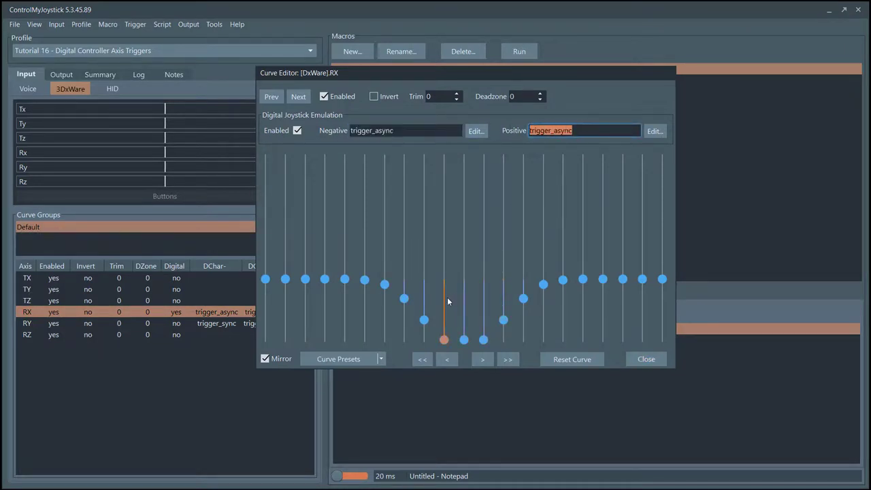
click(646, 358)
Open the RY curve, examine its trigger_sync emulation values and close the editor
double_click(215, 323)
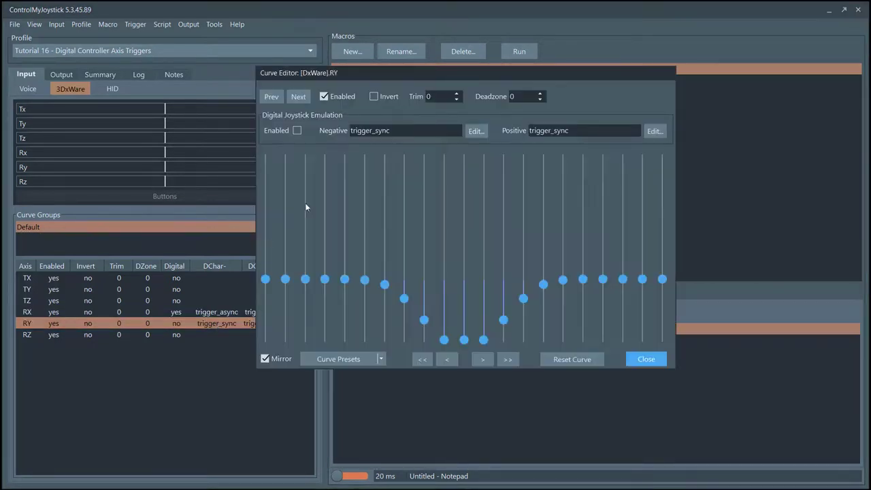
double_click(426, 133)
click(642, 360)
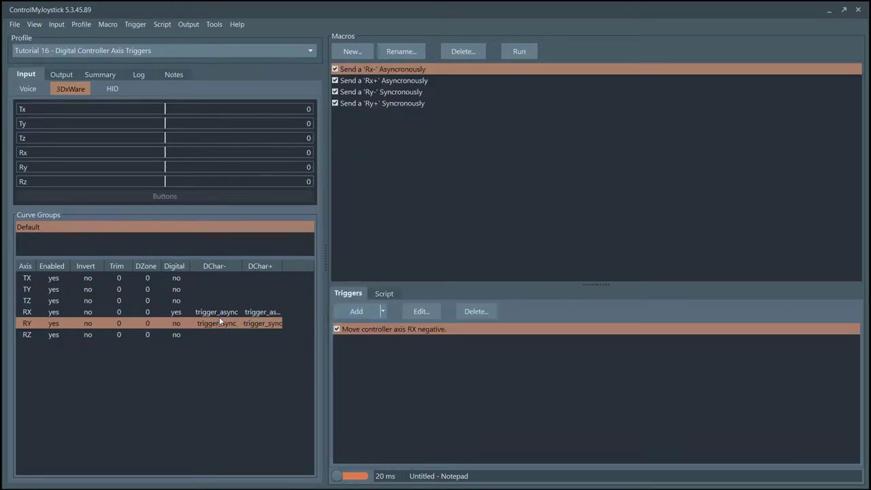
Examine the triggers of the Ry- and Ry+ synchronous macros and the script of the Ry- macro
click(223, 313)
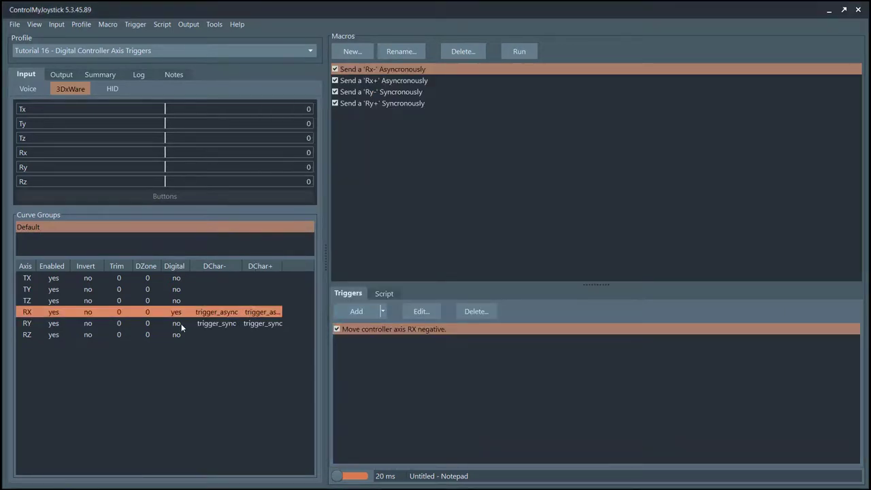
click(205, 326)
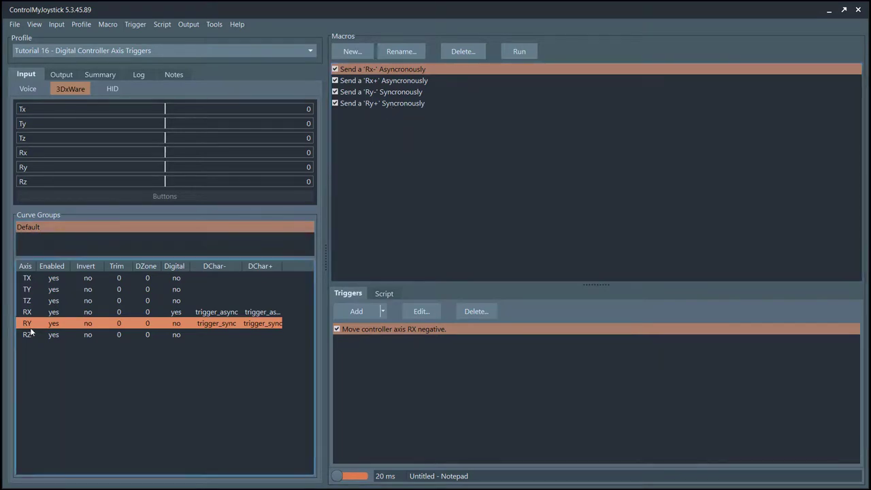
click(395, 92)
click(400, 104)
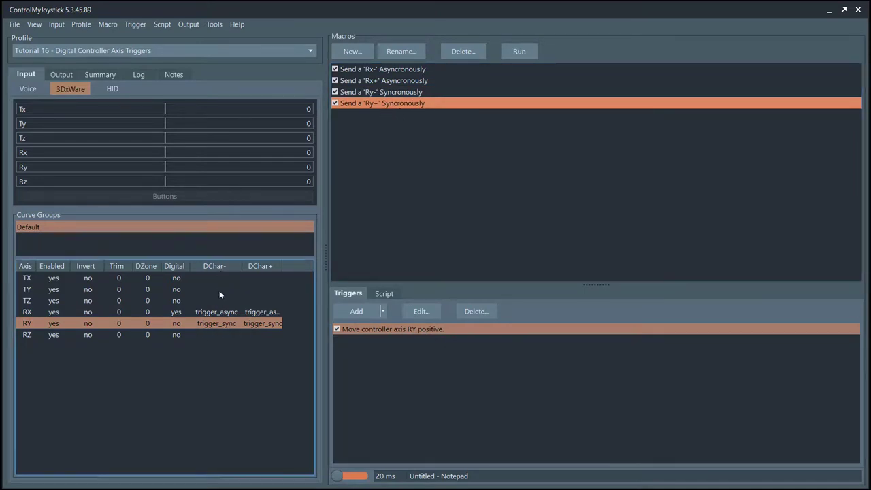
click(390, 94)
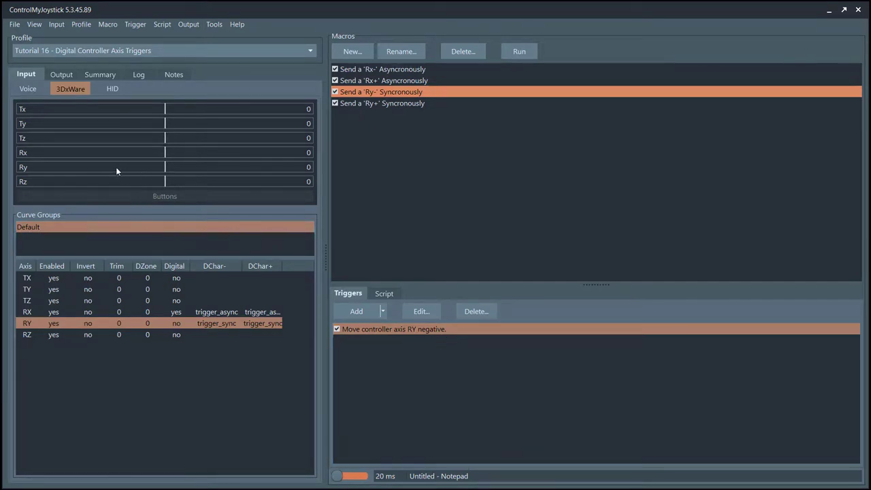
click(385, 294)
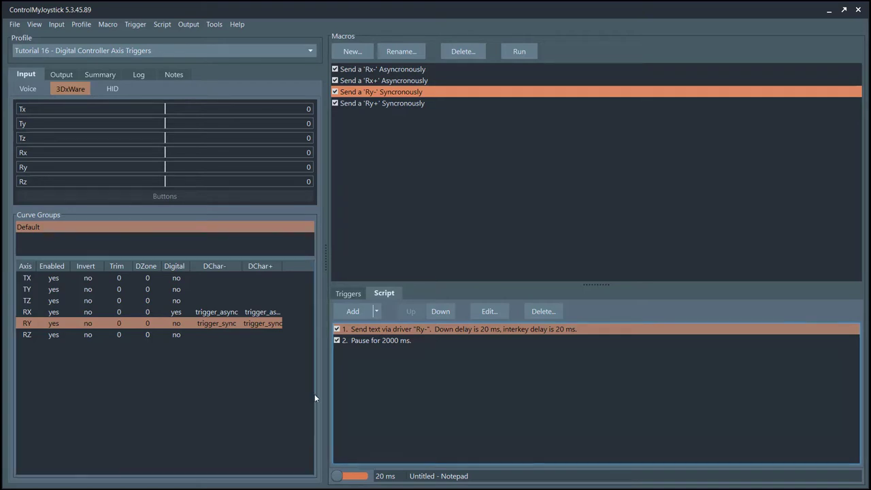
Inspect the trigger_sync values in the RY curve's negative and positive emulation fields and close the editor
double_click(230, 324)
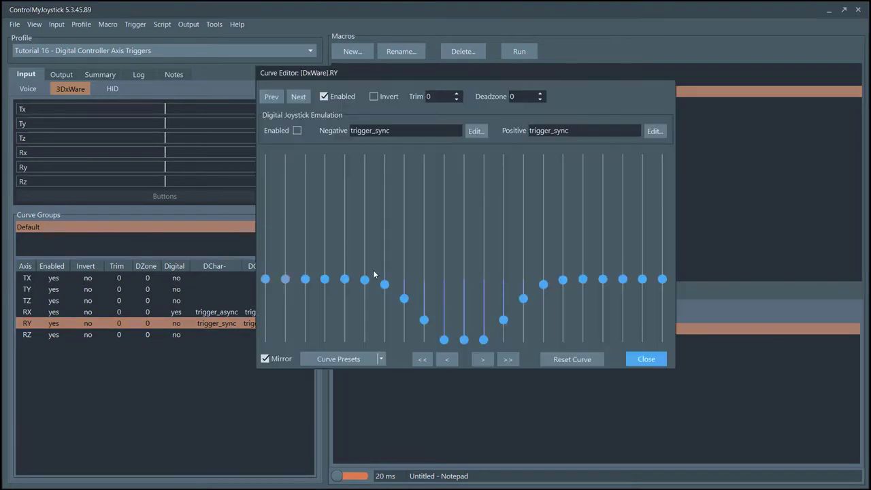
click(646, 360)
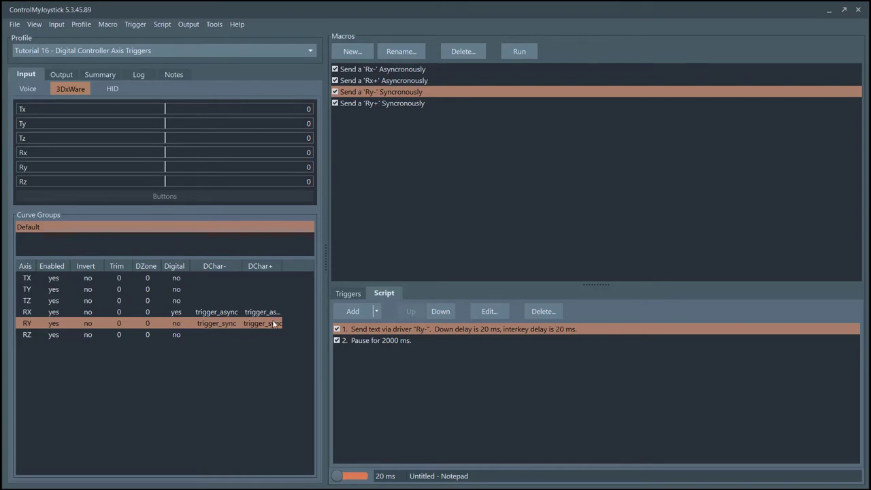
double_click(251, 325)
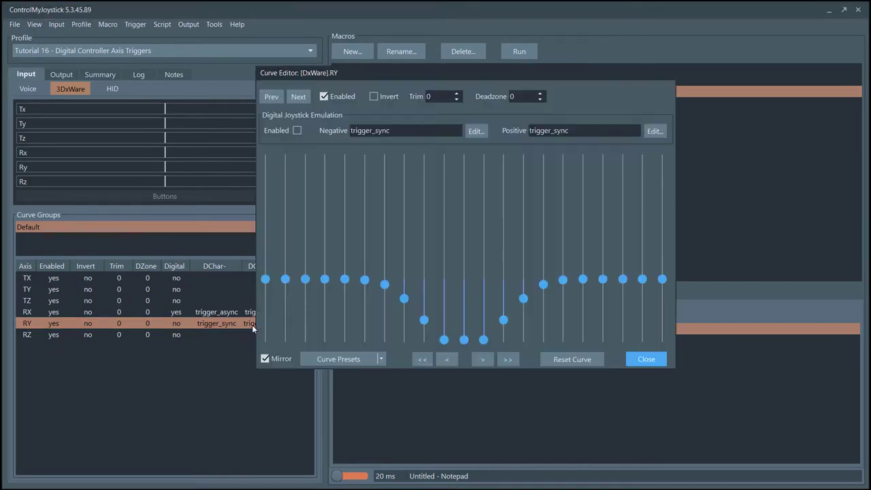
click(389, 131)
double_click(389, 131)
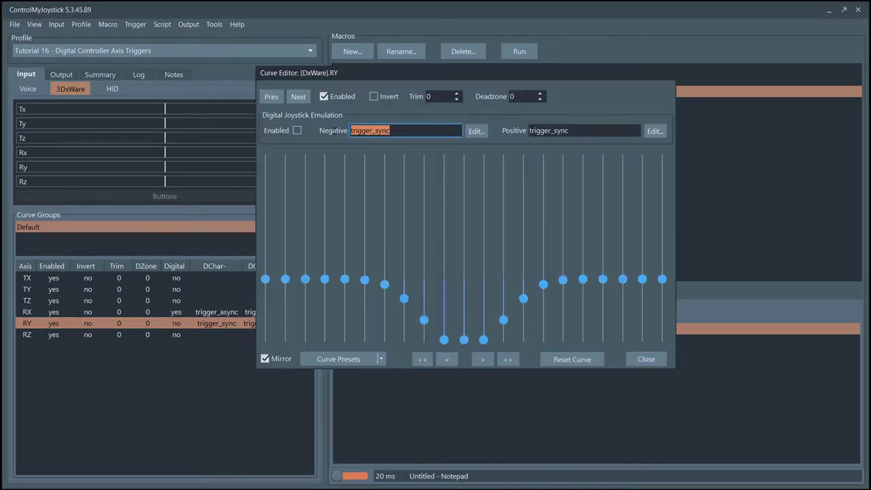
drag(575, 131, 528, 130)
click(660, 360)
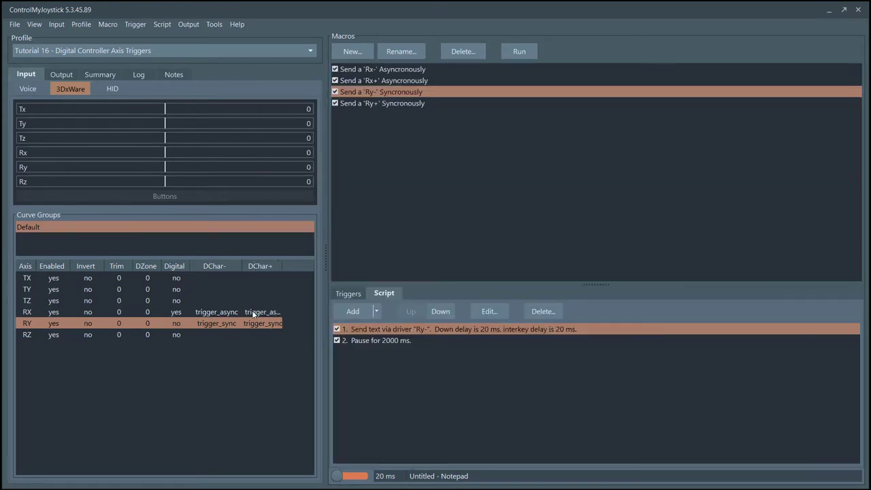
Widen the DChar+ column, check the RX curve's trigger_async values in both emulation fields and close the editor
click(253, 313)
drag(283, 266, 291, 266)
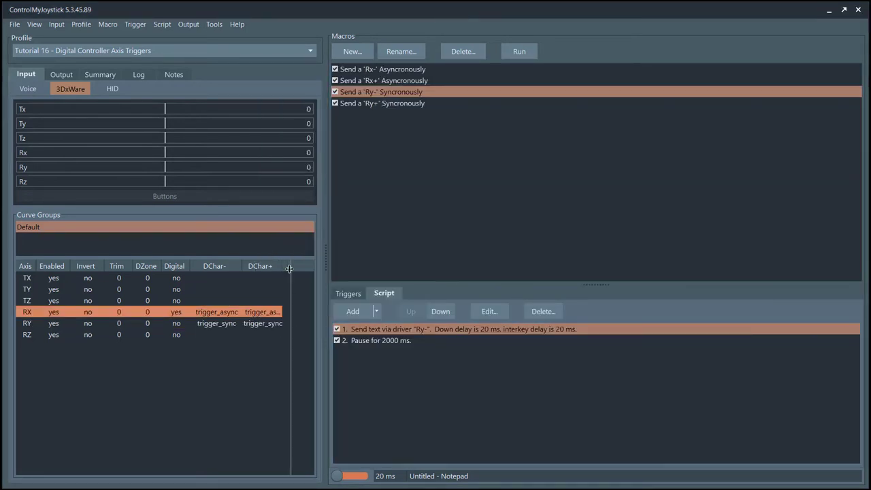
double_click(254, 312)
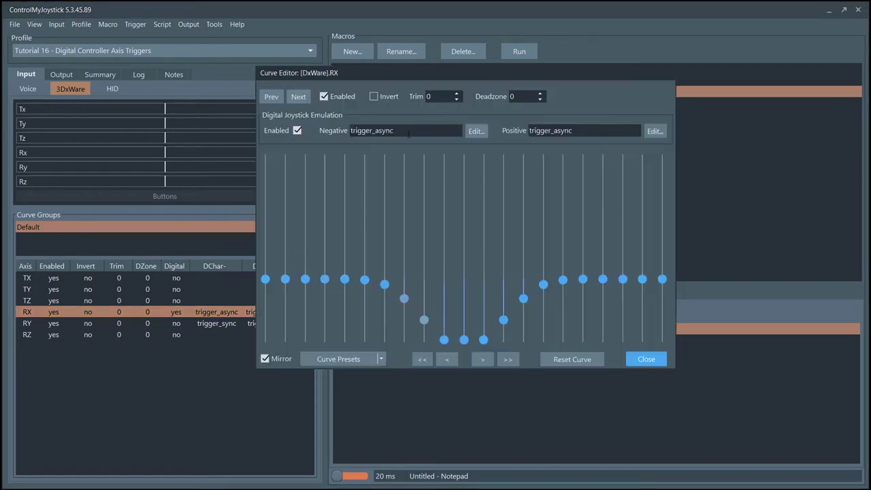
click(406, 130)
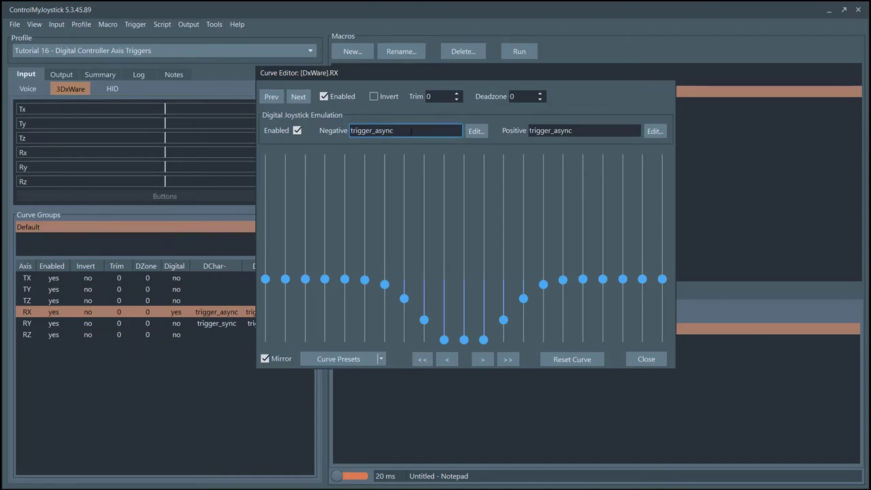
click(554, 133)
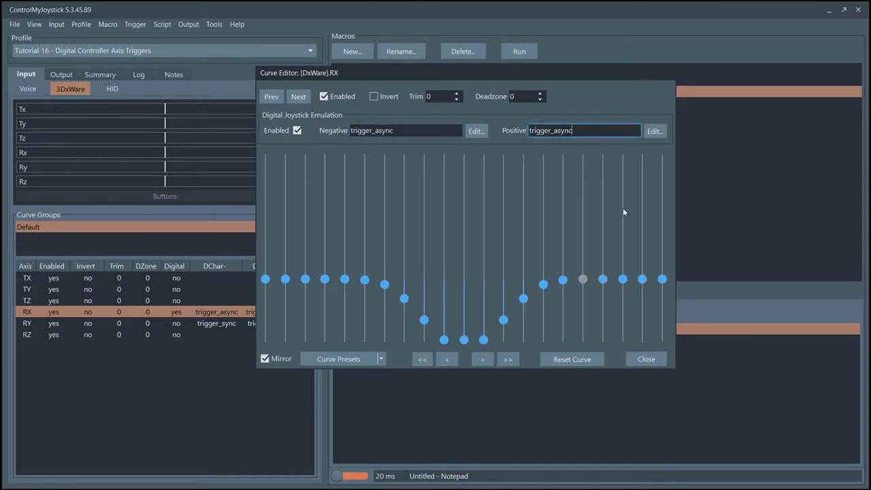
click(648, 360)
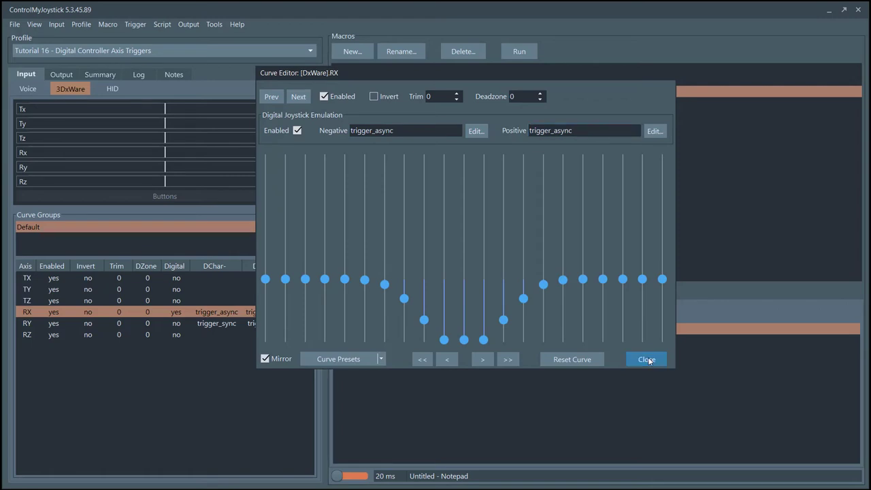
Compare the trigger entries of the RY and RX axes and open the RY curve
click(264, 325)
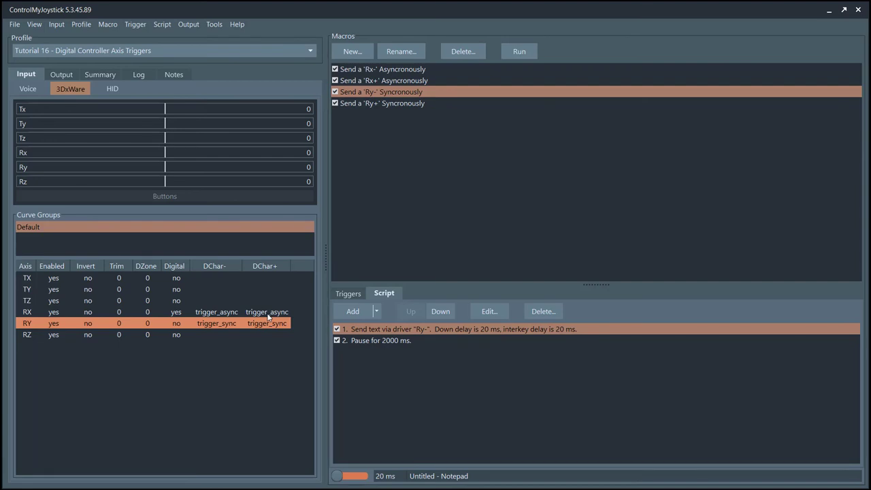
click(267, 312)
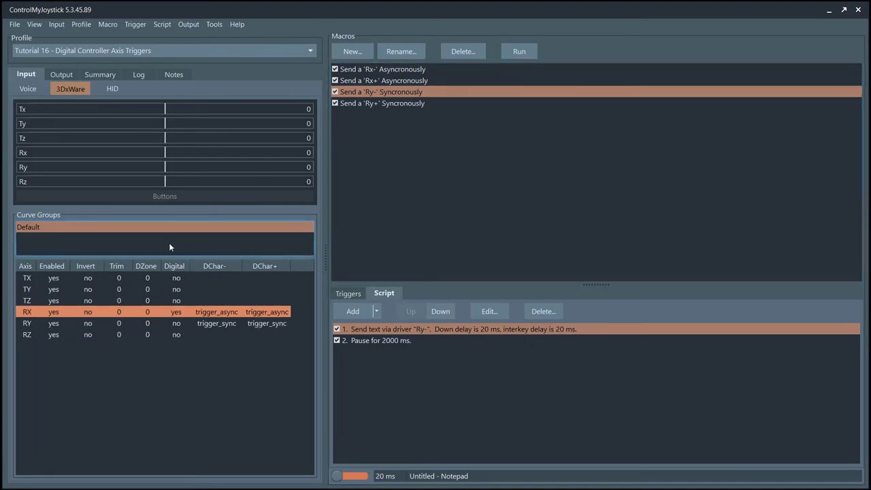
double_click(206, 324)
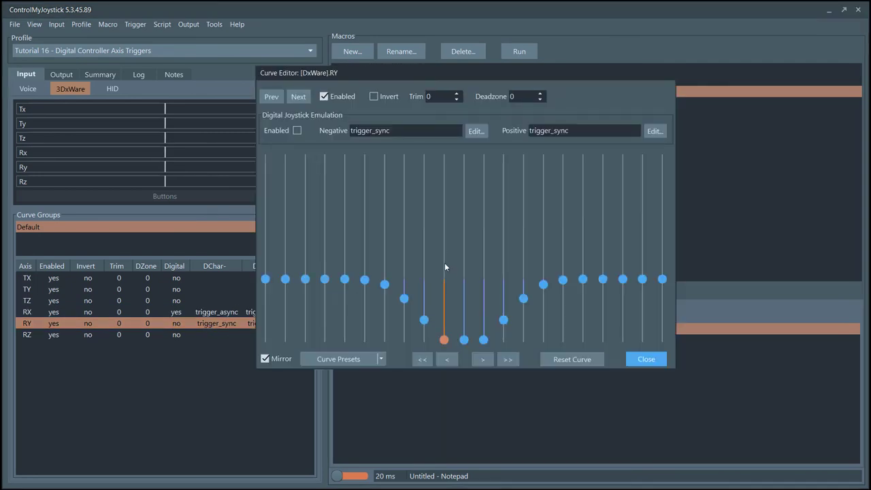